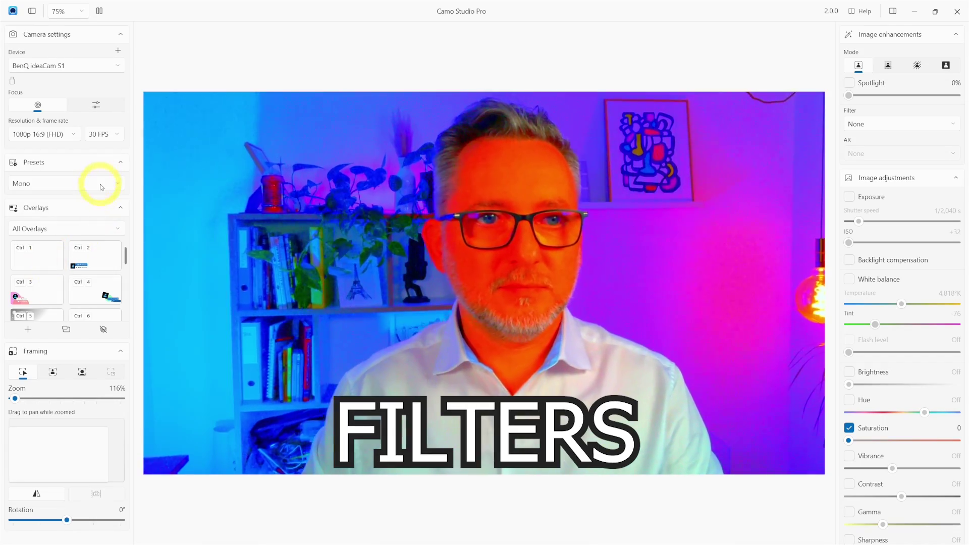
- Enable manual exposure for the camera image and slow the shutter speed slightly
click(108, 186)
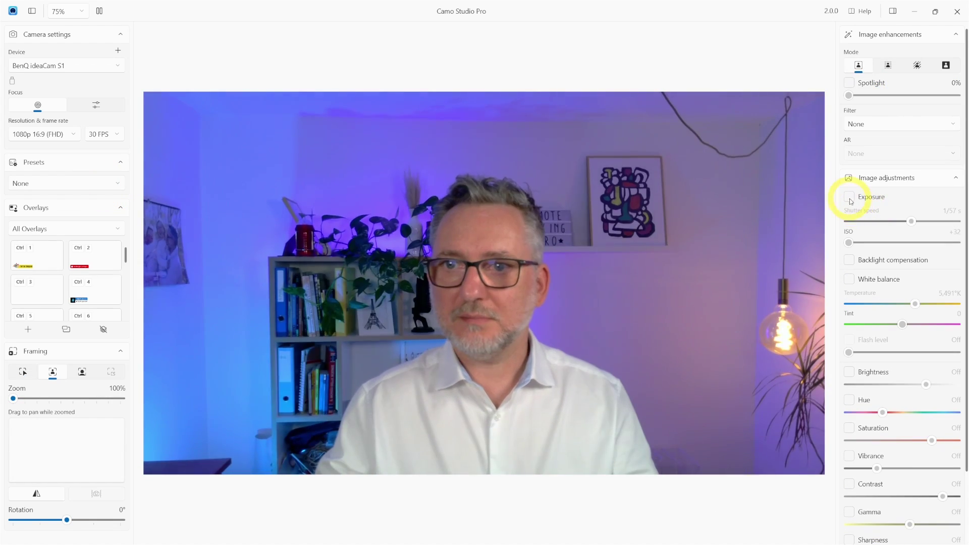
click(849, 196)
drag(910, 222, 922, 221)
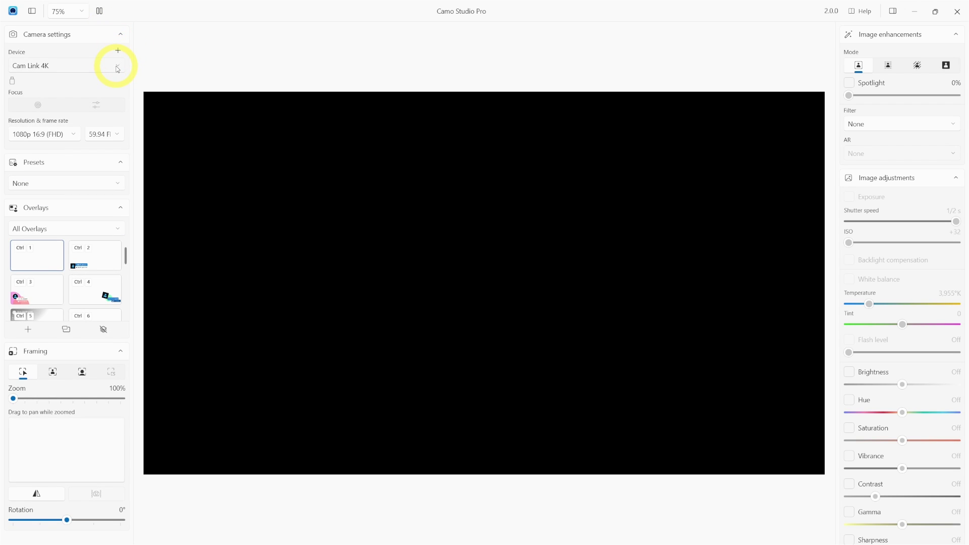
- Select BenQ ideaCam S1 as the camera device
click(117, 69)
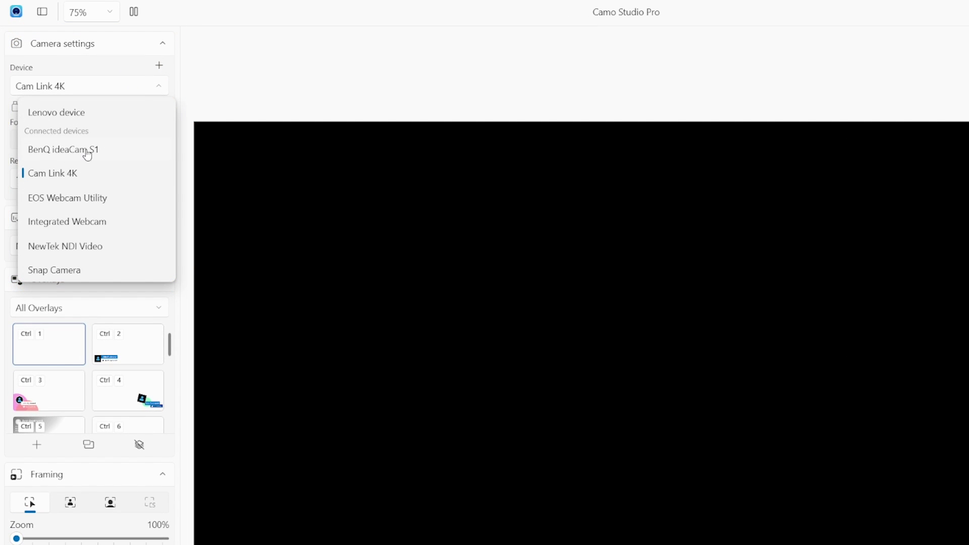
click(86, 151)
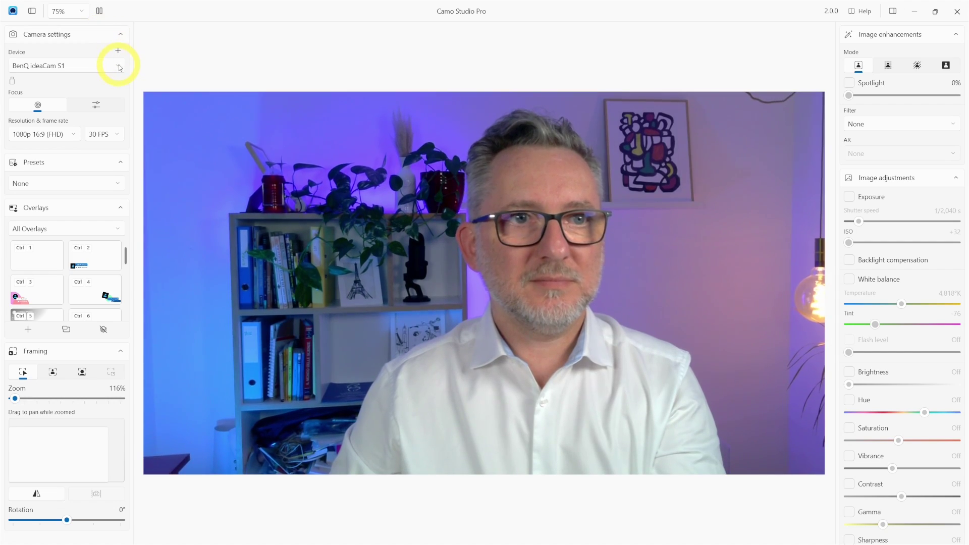
- Switch the camera device to the connected iPhone and choose a lens for it
click(120, 67)
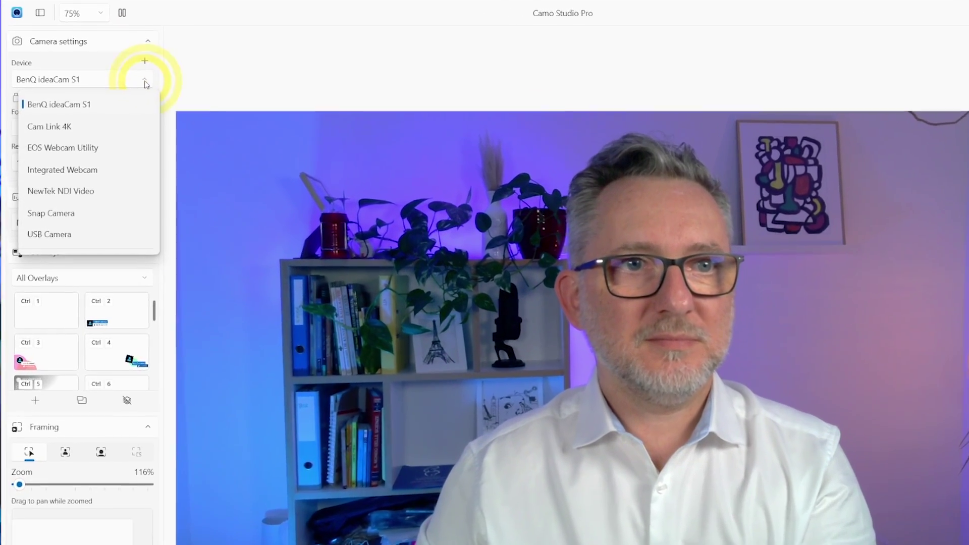
scroll(95, 101, up, 2)
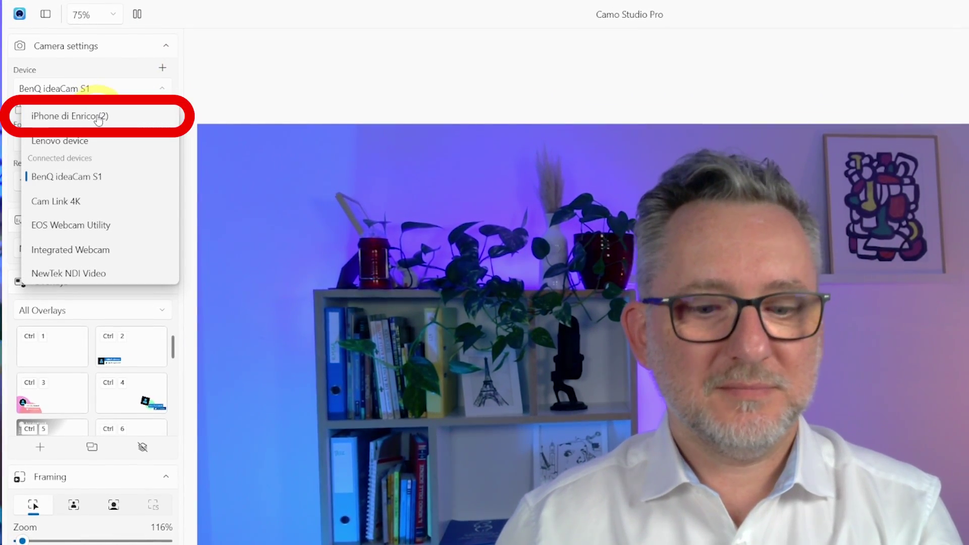
click(99, 116)
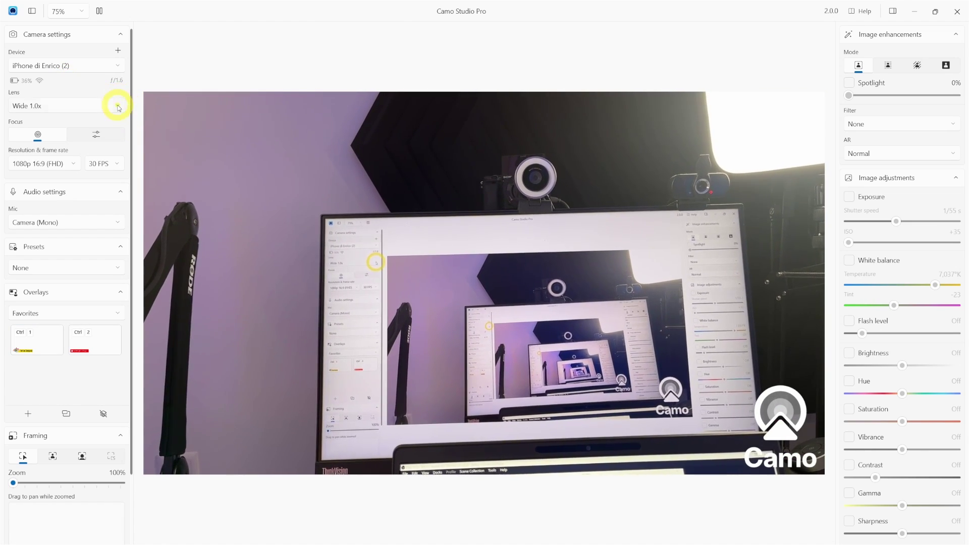
click(119, 106)
click(77, 140)
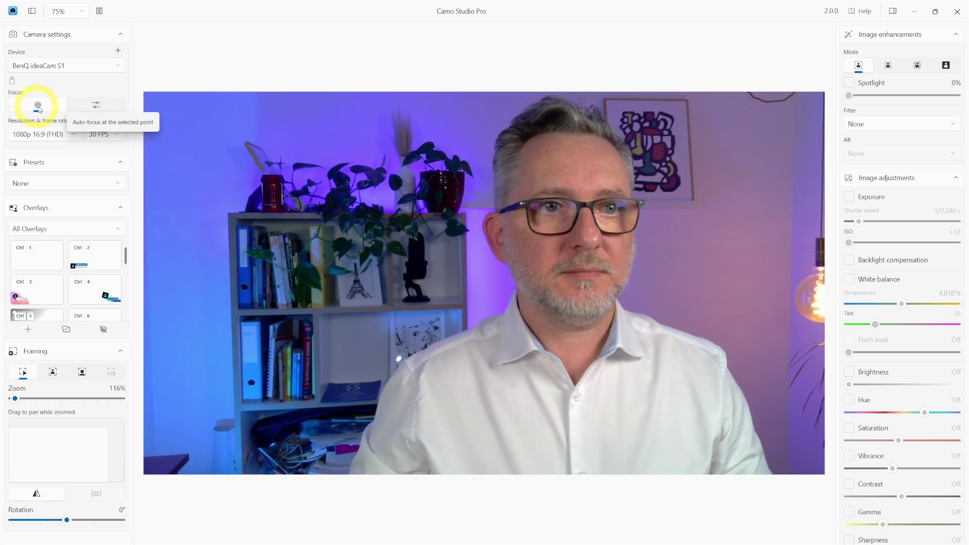
- Try manual focus near the far end of its range and restore auto-focus at the selected point
click(96, 107)
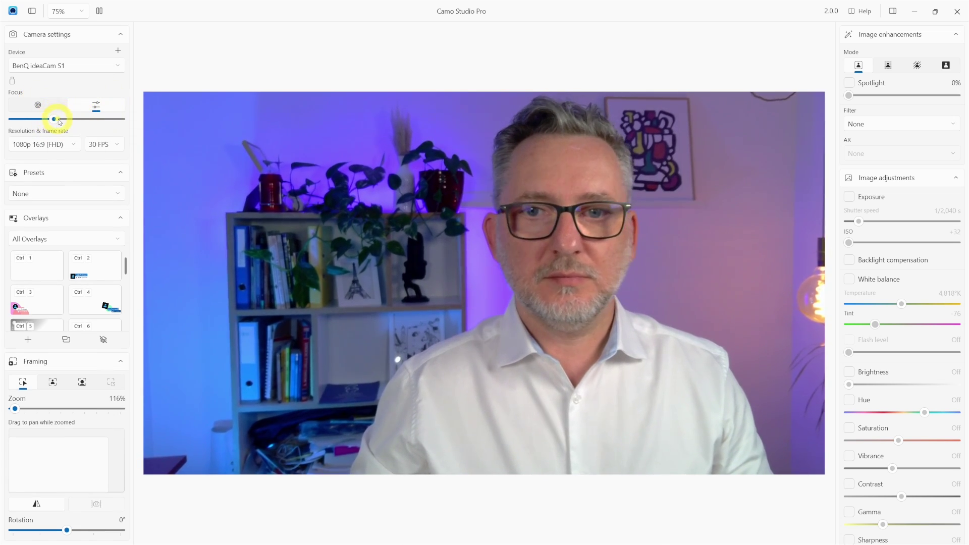
drag(59, 121, 113, 120)
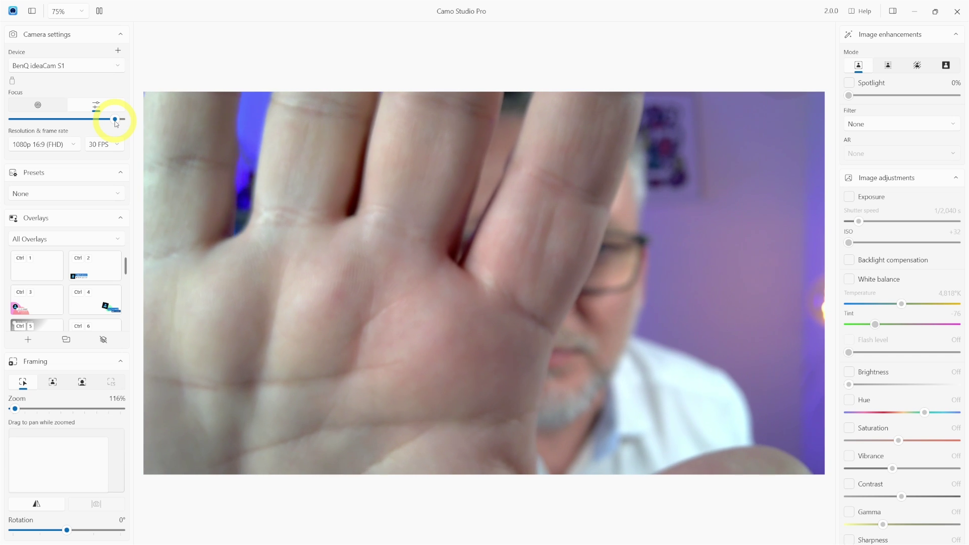
click(38, 105)
- Review the available resolution and frame rate options for the BenQ ideaCam S1
click(76, 135)
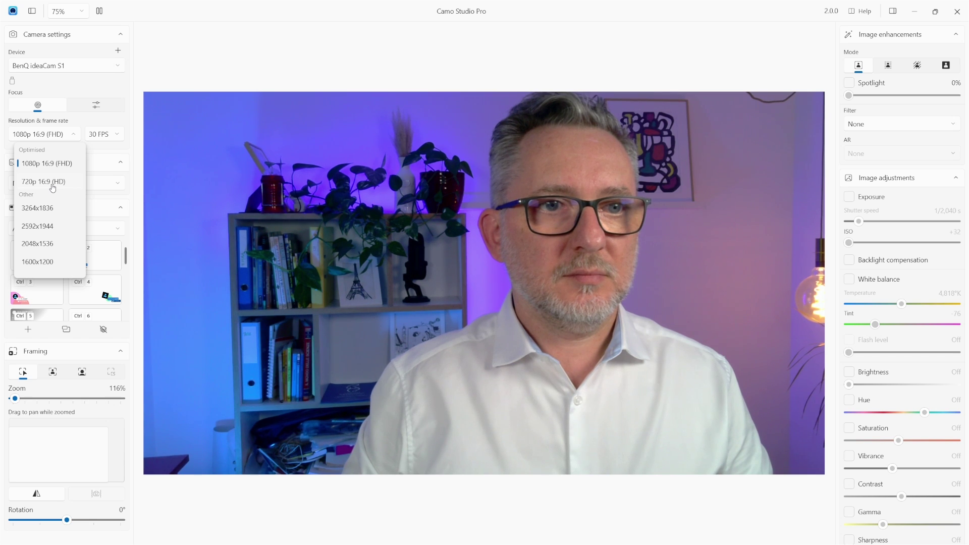
click(121, 138)
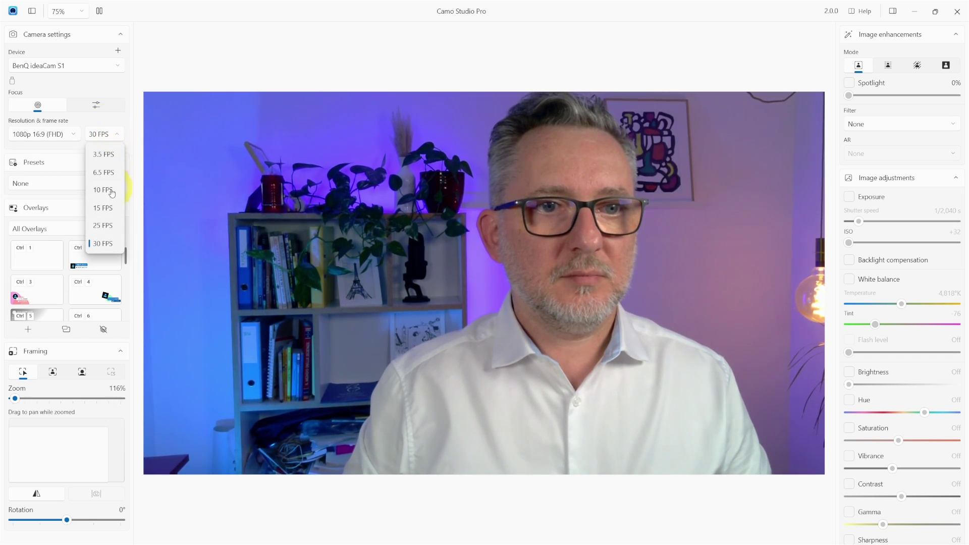
click(62, 150)
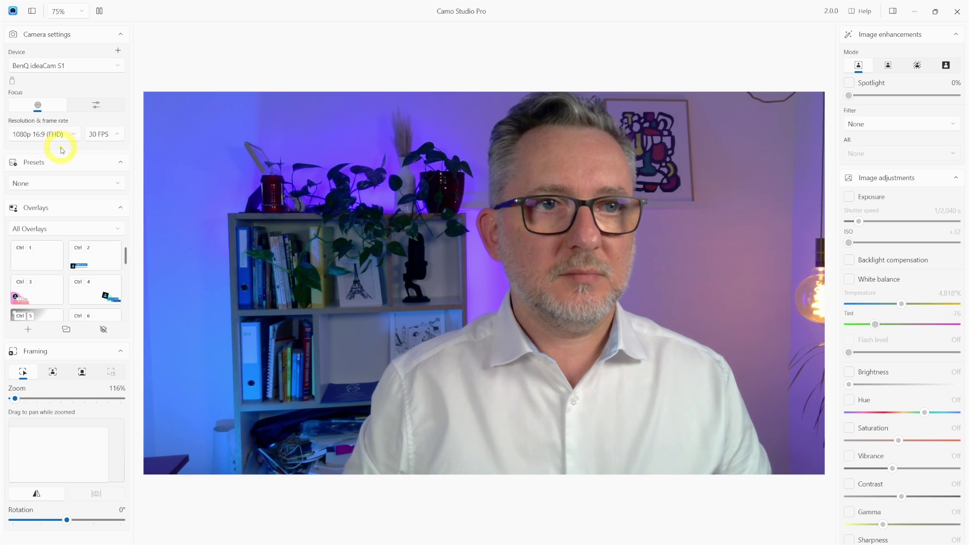
- Try the Saturation buff, Saturation nerf, Mono and Synthwave 1980s presets and return the preset to None
click(120, 163)
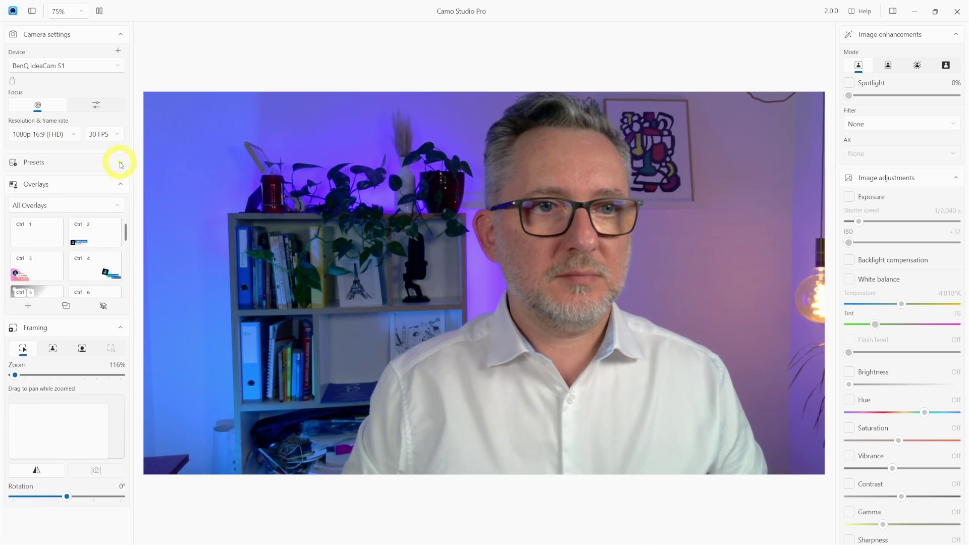
click(121, 163)
click(61, 183)
click(45, 231)
click(117, 186)
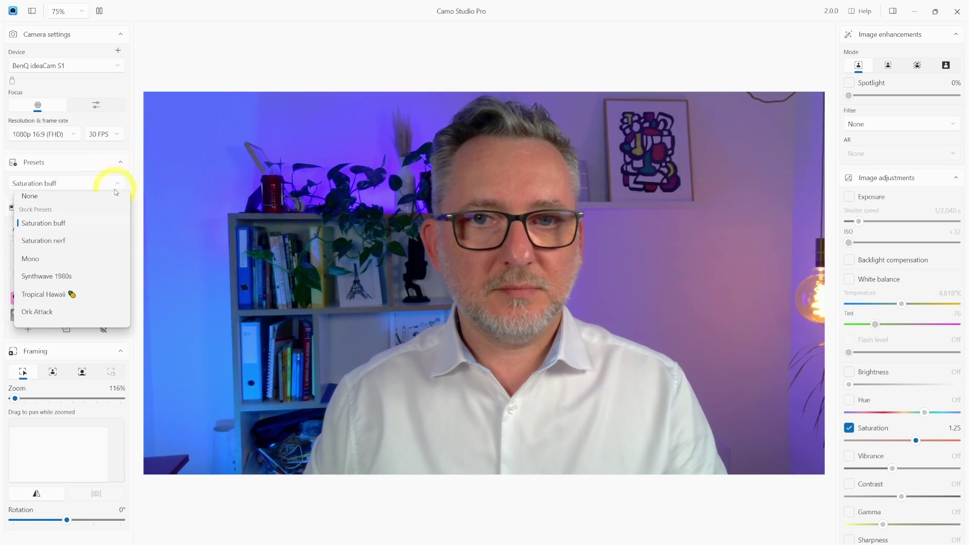
click(55, 245)
click(105, 187)
click(45, 260)
click(98, 185)
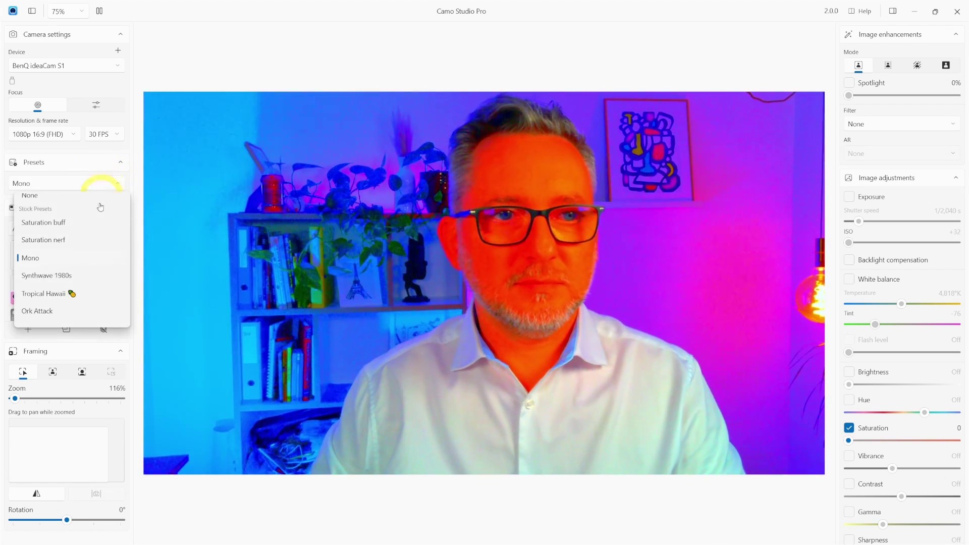
click(53, 276)
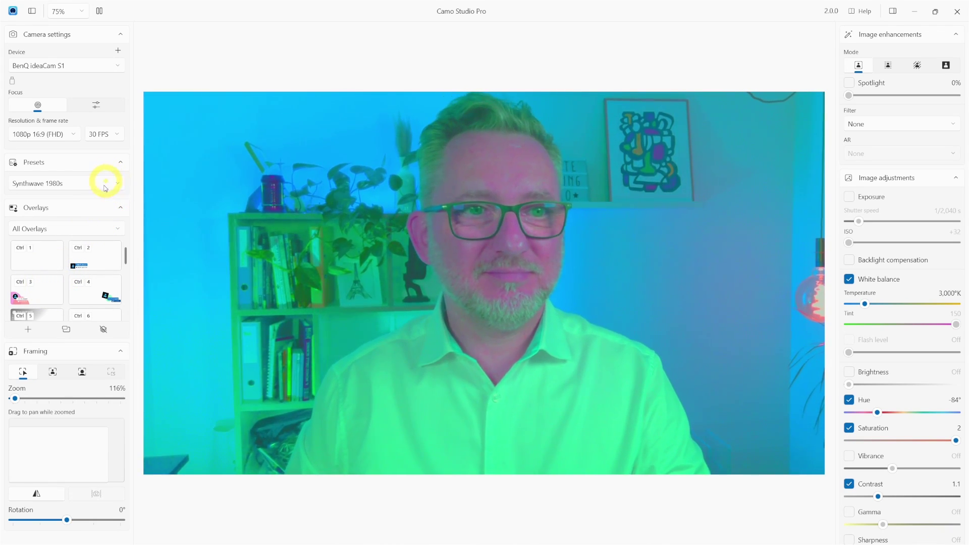
click(105, 188)
click(29, 202)
- Create a new preset from the current settings, named "Custom" followed by the owner's first name
click(114, 184)
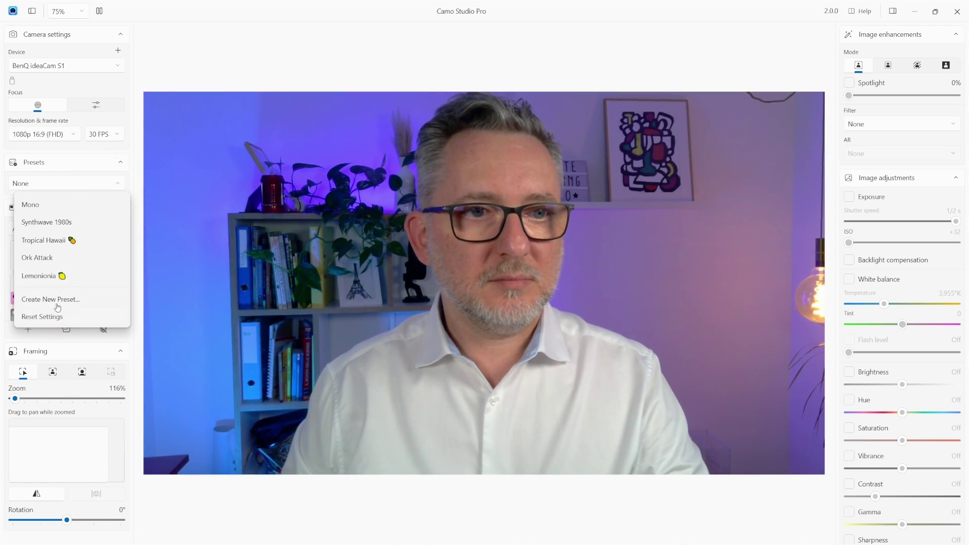
click(57, 302)
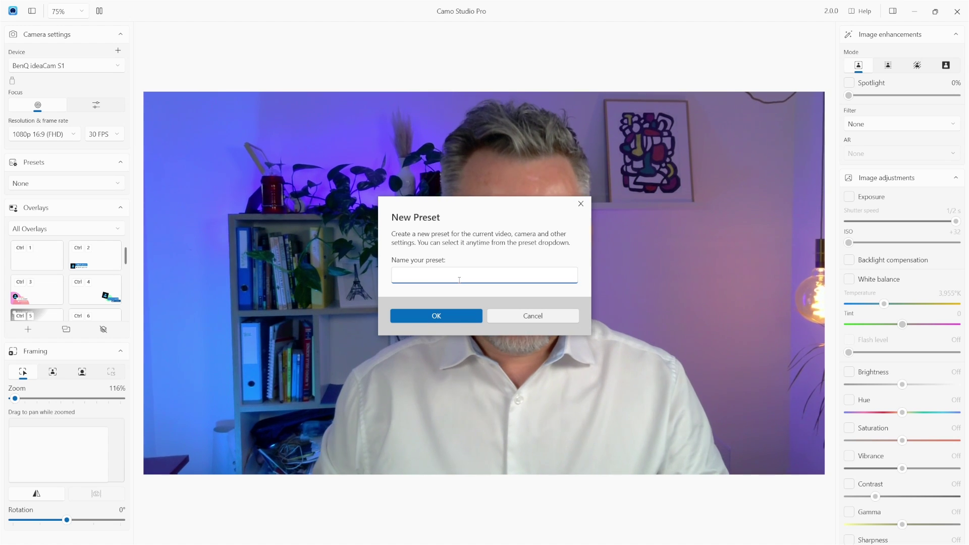
text(Custom )
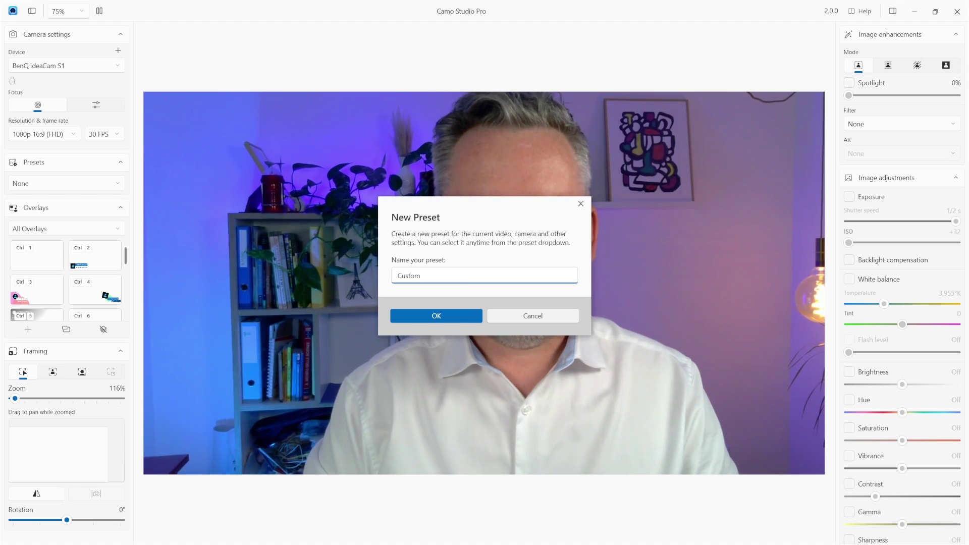
text(Enrico)
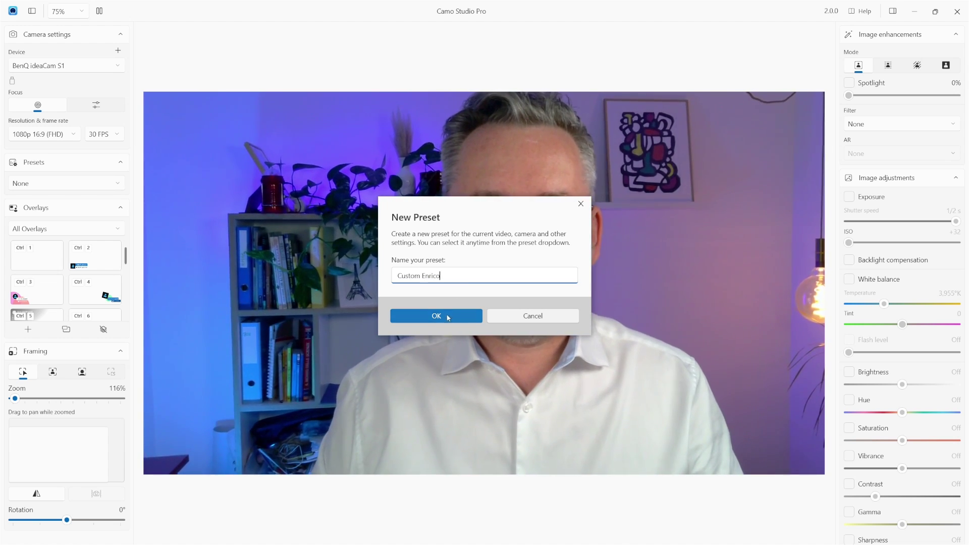
click(448, 317)
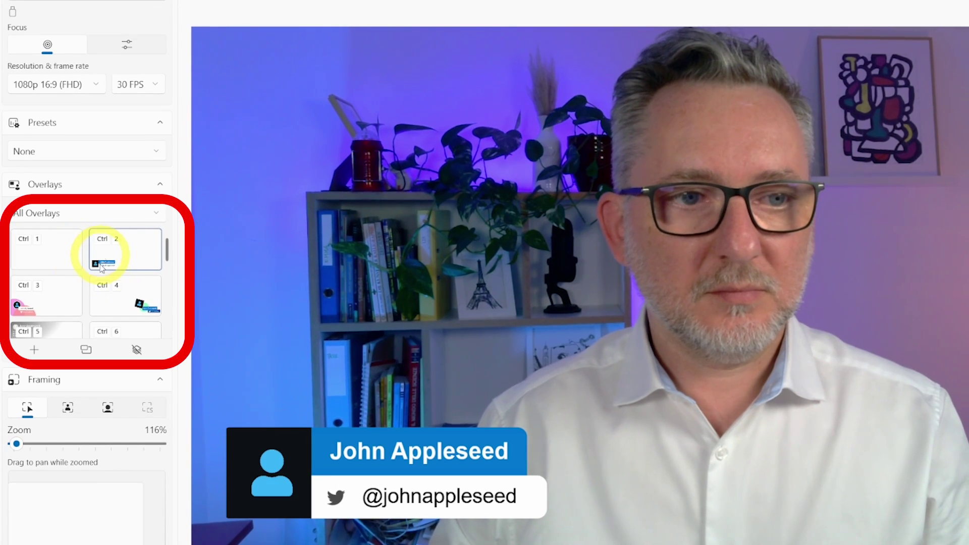
- Preview several stock overlays on the video, including Colorful Nametag, Spread Nametag, Personal Profile and YouTube (Light)
click(44, 290)
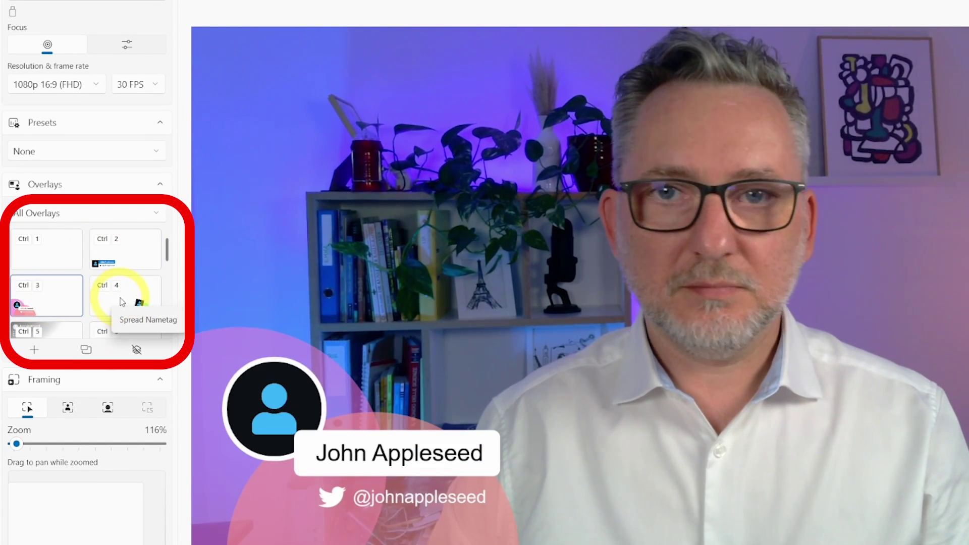
click(122, 302)
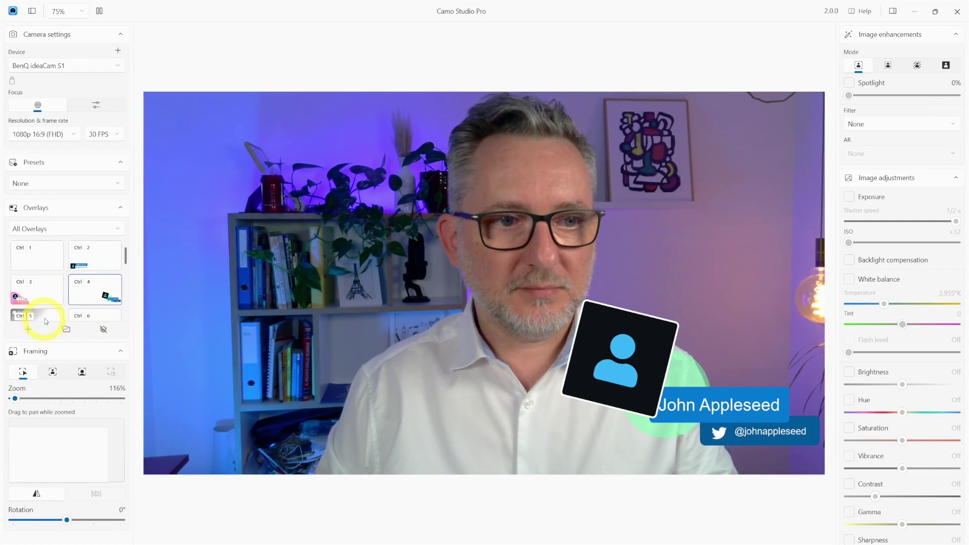
scroll(48, 317, down, 1)
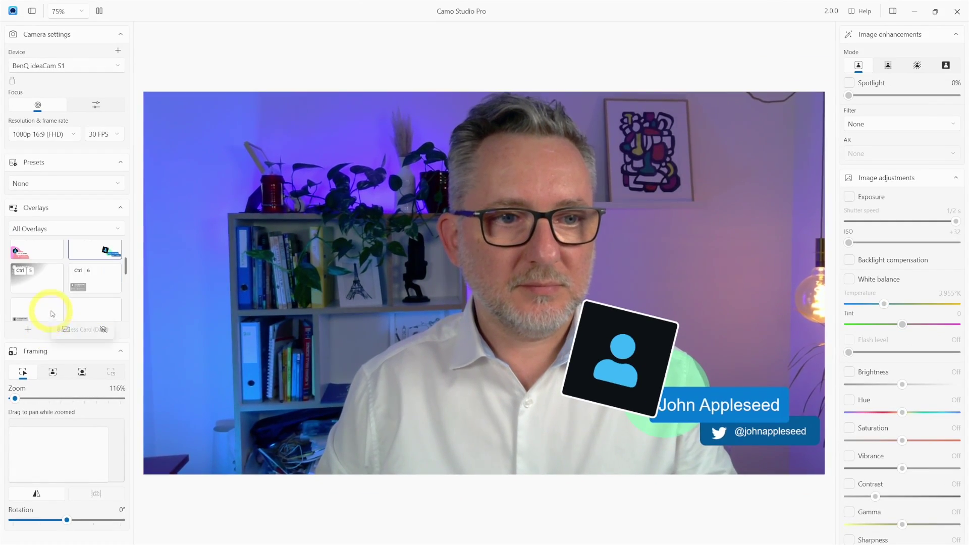
click(56, 284)
scroll(106, 284, down, 1)
click(89, 282)
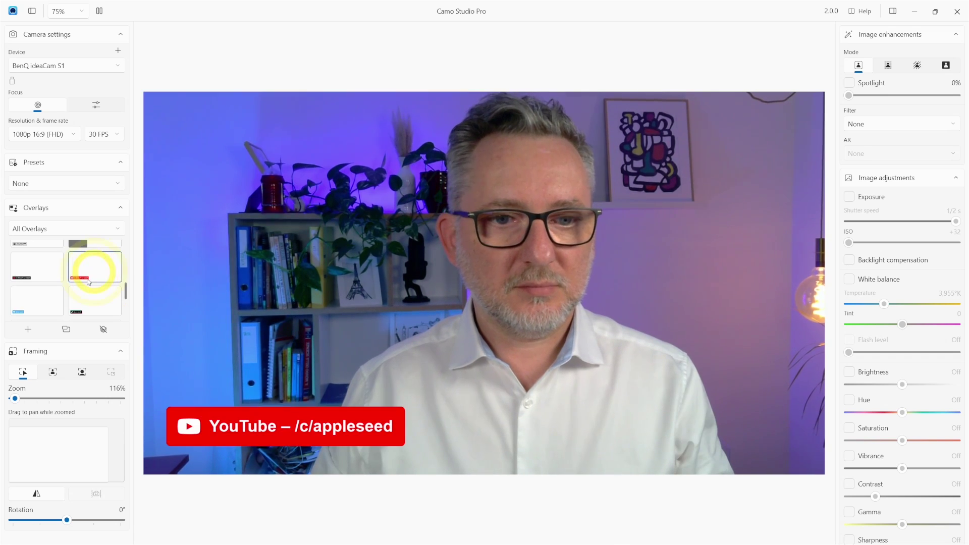
click(93, 302)
- Duplicate the YouTube (Light) overlay from the Overlay Gallery for editing, naming the copy with the owner's first name followed by "YouTube"
click(67, 329)
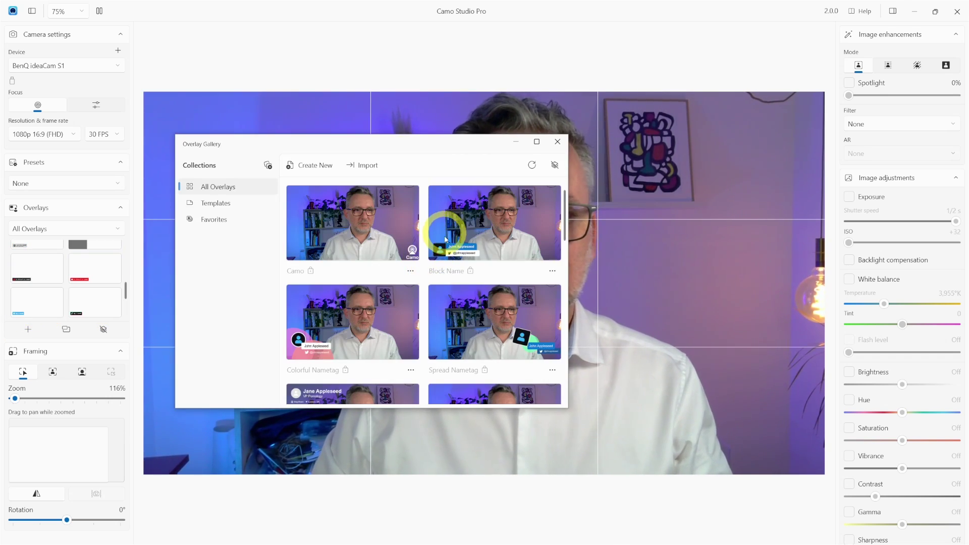
scroll(415, 273, down, 5)
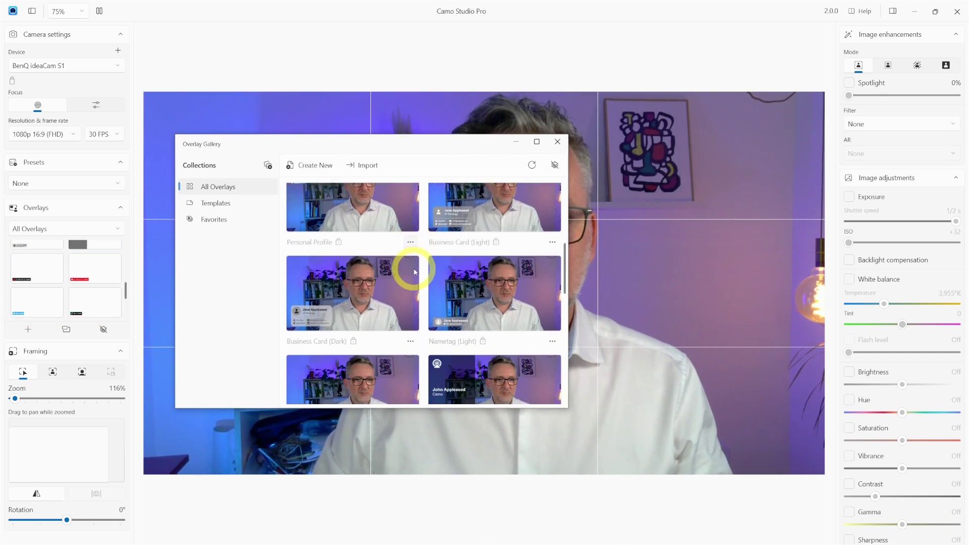
click(497, 331)
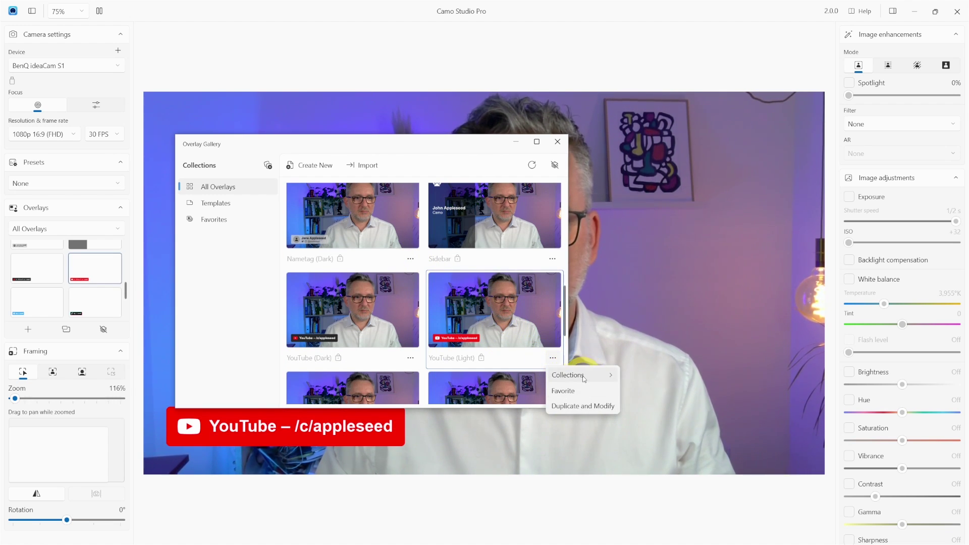
click(583, 407)
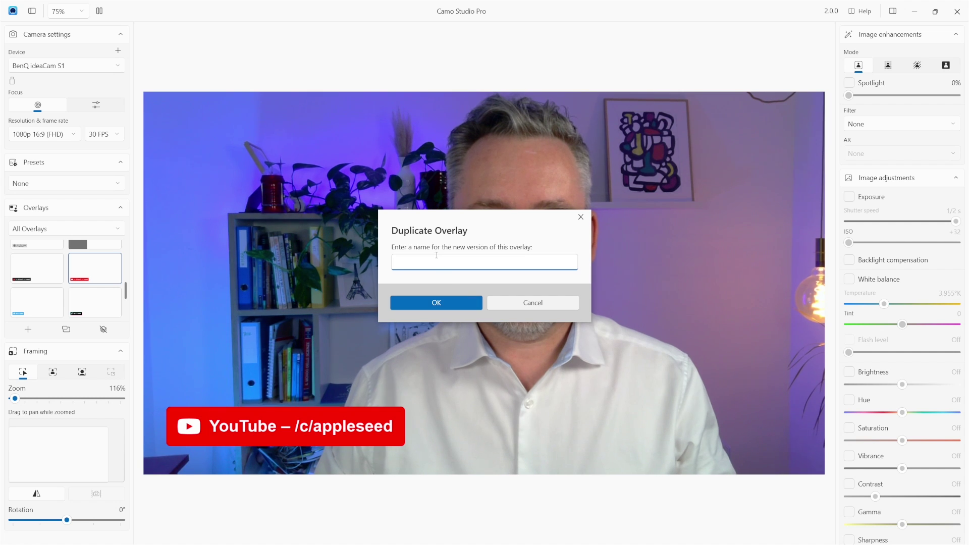
text(Enrico )
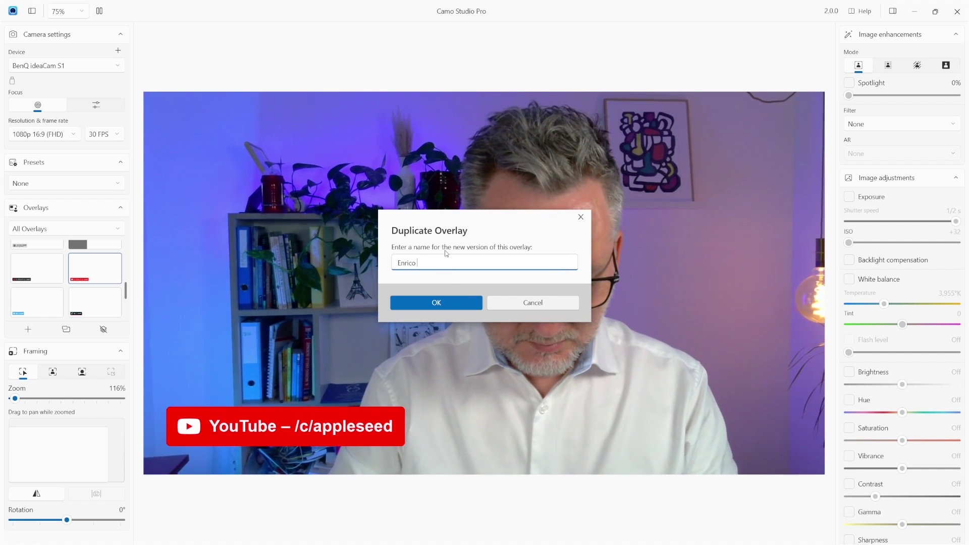
text(YouTube)
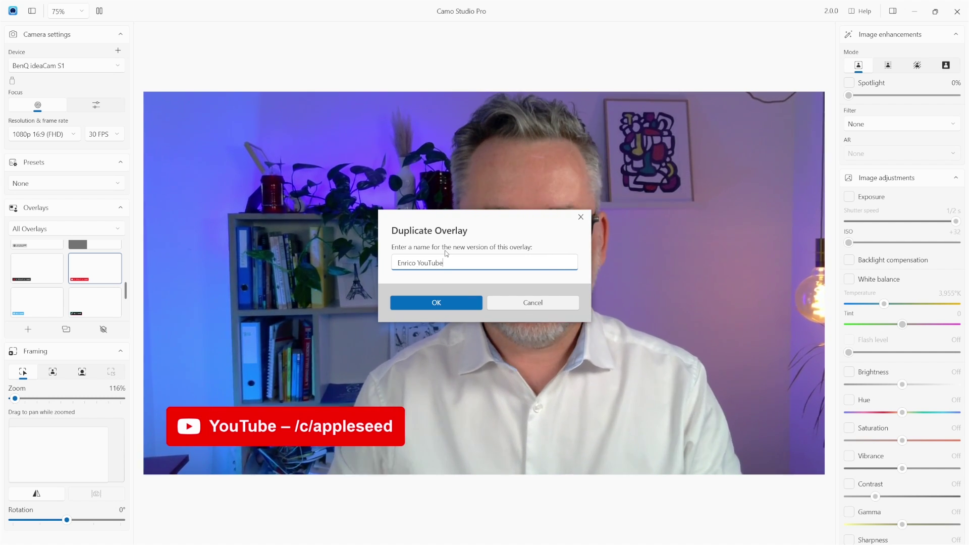
click(443, 303)
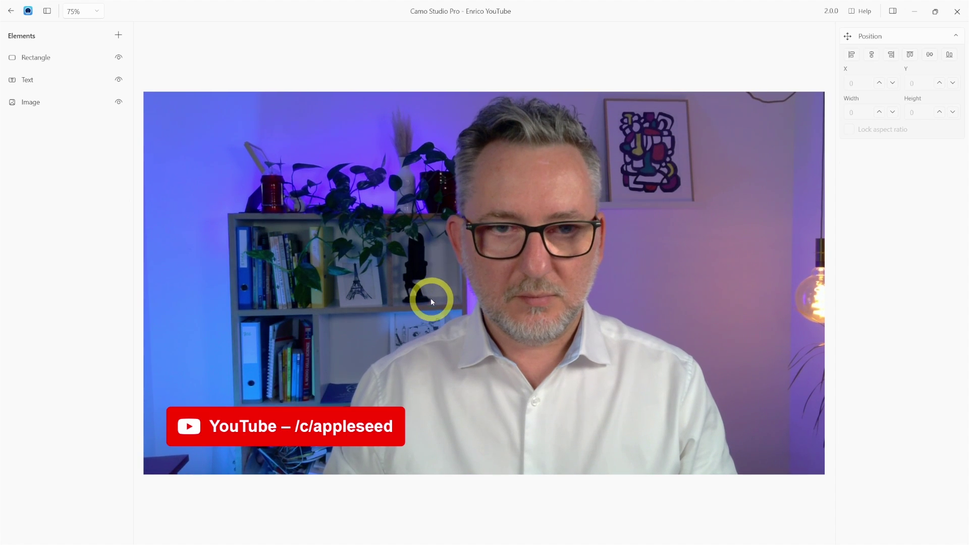
- Change the overlay's text to "YouTube @" followed by the channel owner's handle and set its font size to 38
click(340, 428)
double_click(894, 244)
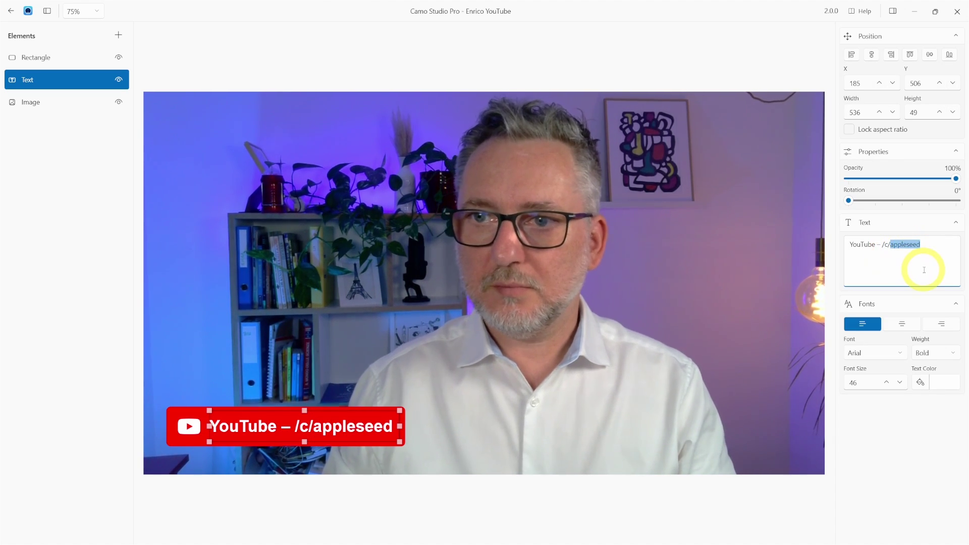
text(EnricoZamparo)
drag(890, 245, 878, 244)
text(@)
scroll(887, 382, down, 8)
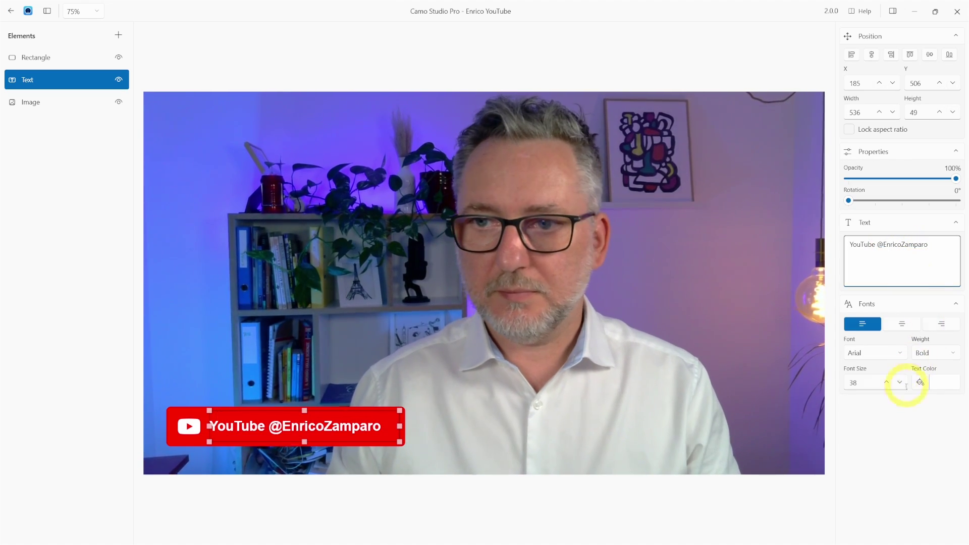
- Increase the YouTube overlay text's font size to 40 and leave the overlay editor
scroll(887, 383, up, 2)
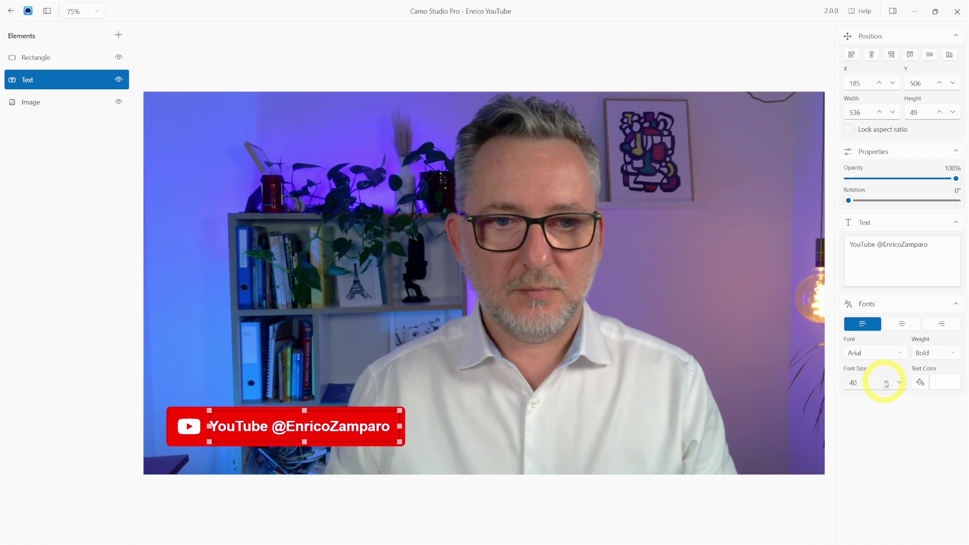
click(11, 12)
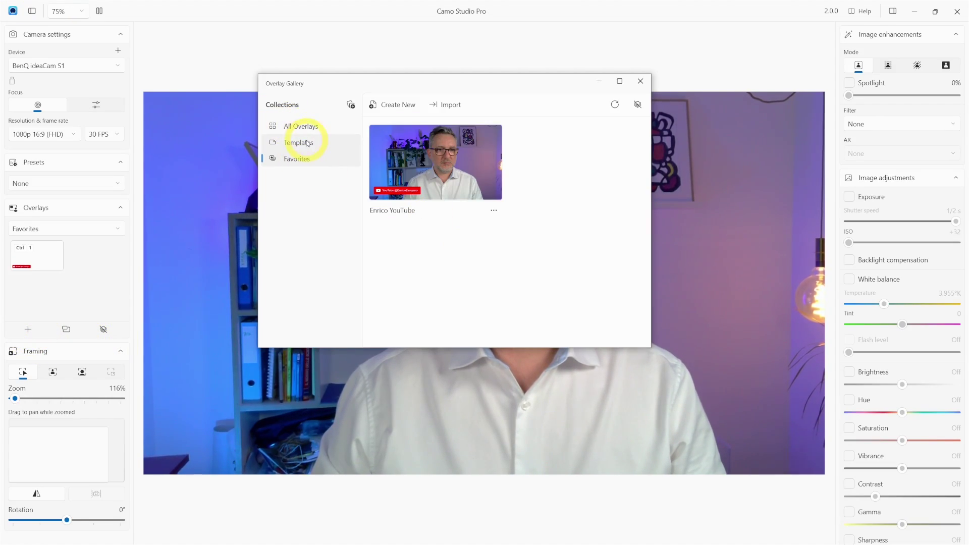
- Create a new overlay named with the owner's first name followed by "brand"
click(395, 107)
text(Enrico brand)
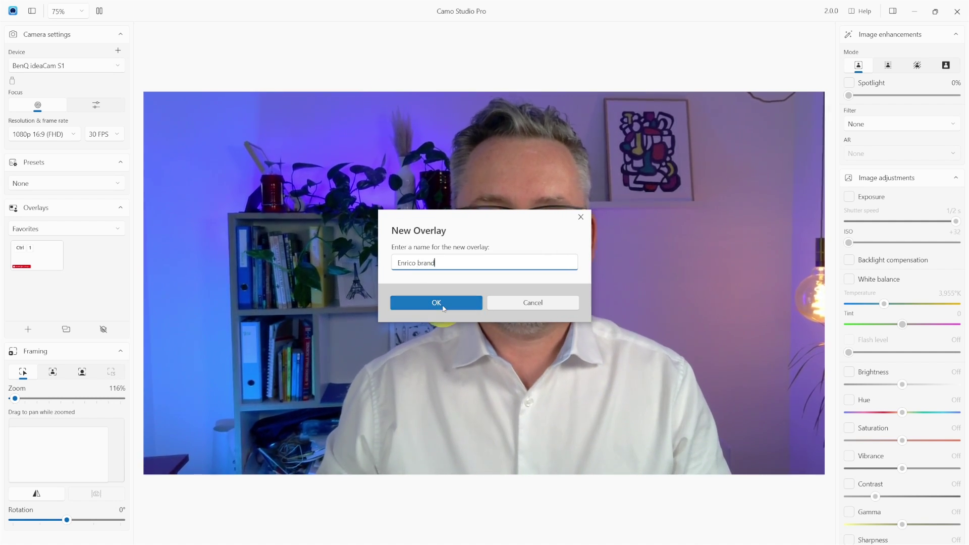
click(437, 303)
- Add the Remote Working Hero logo as an image element and place it in the video's lower-left area, at about X 121, Y 434
click(118, 36)
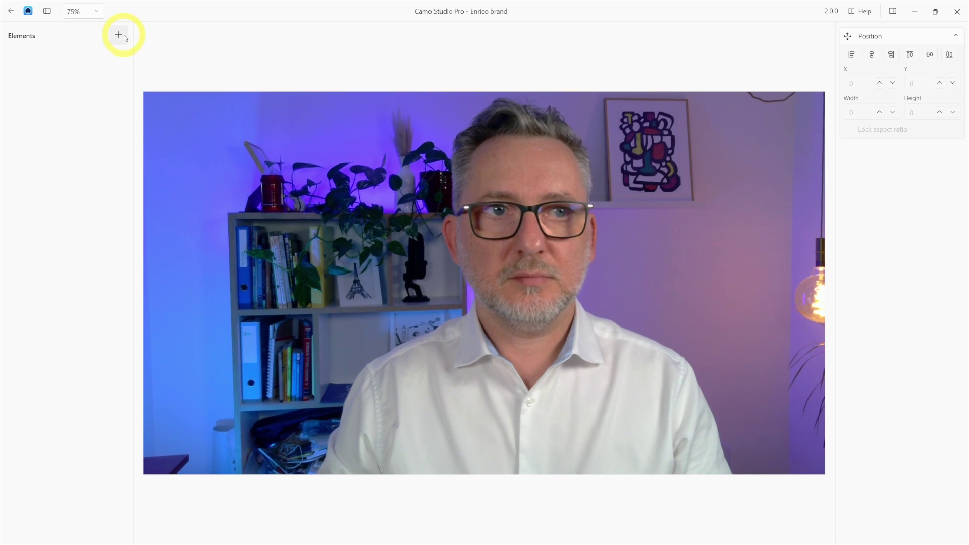
click(125, 101)
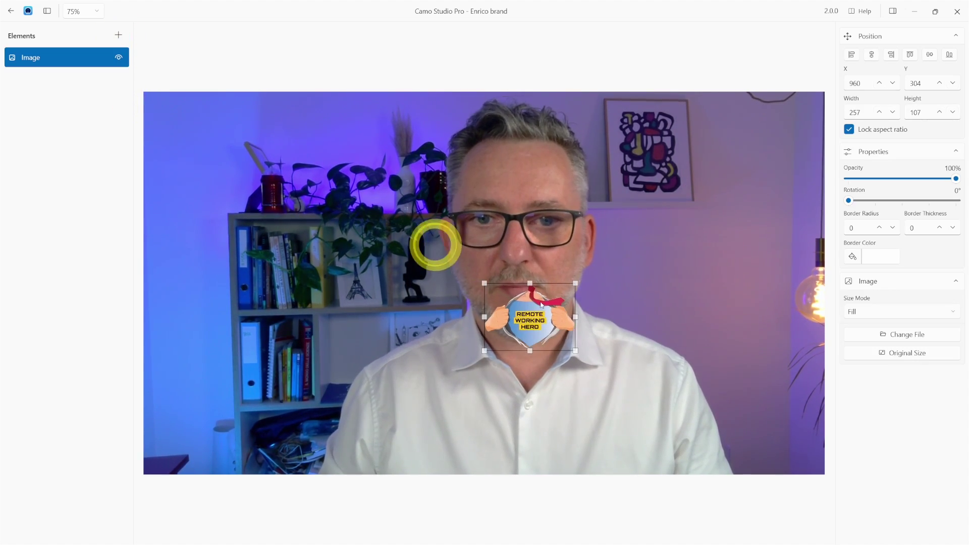
drag(433, 242, 145, 437)
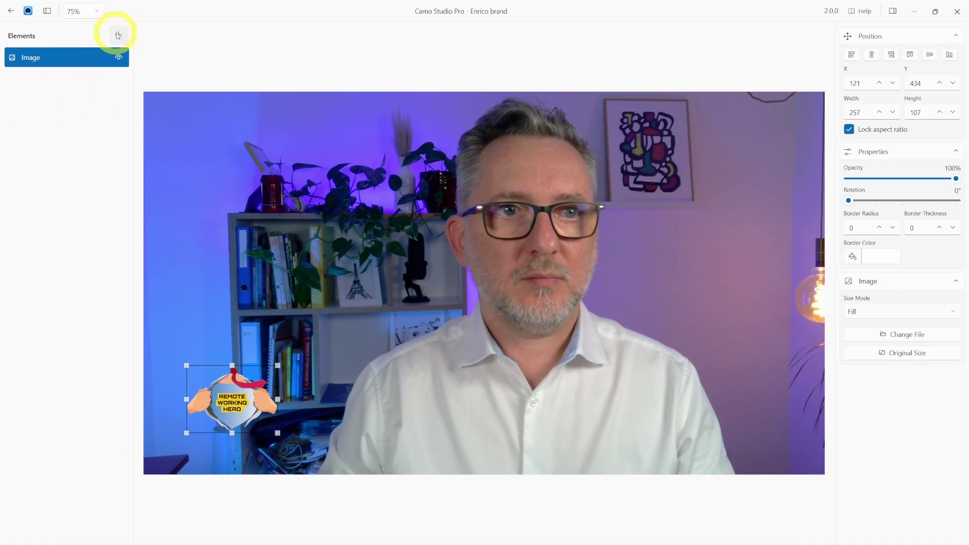
- Add a text element with the owner's full name in the Antonio font, place it right of the logo and colour it black
click(126, 61)
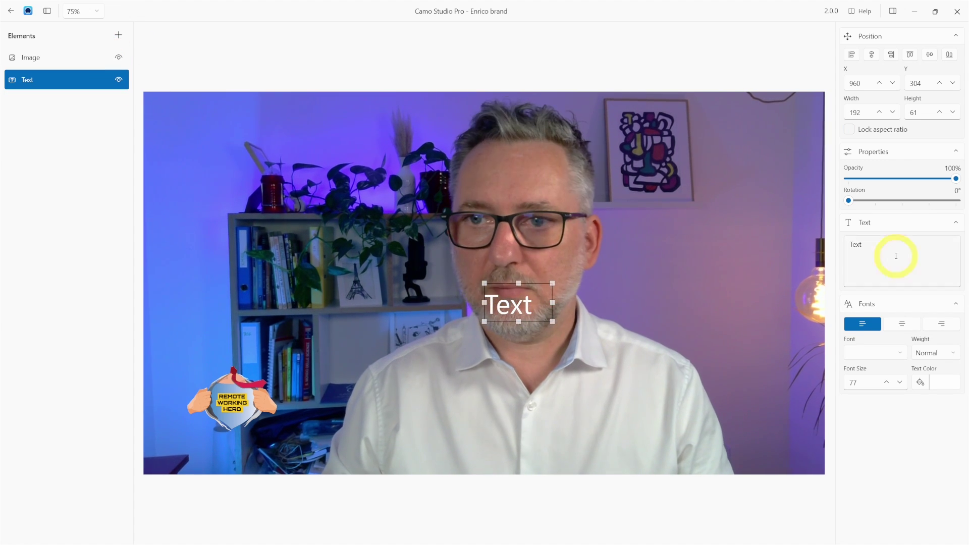
double_click(874, 244)
text(Enrico Zamparo)
click(883, 353)
click(887, 403)
drag(519, 337, 316, 439)
click(920, 382)
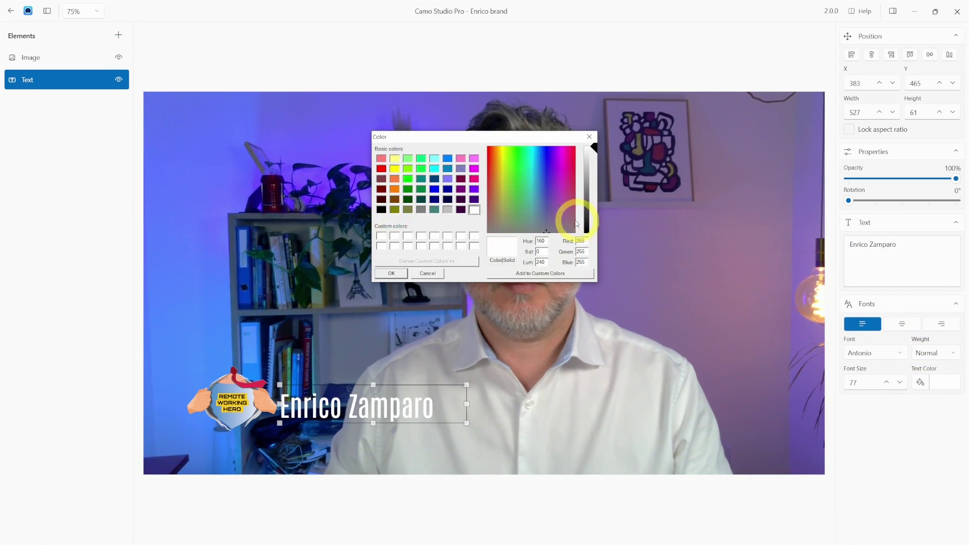
click(427, 273)
- Add a rectangle about 434 wide and 61 high over the owner's name, fill it yellow and stack it behind the text
click(118, 35)
click(127, 69)
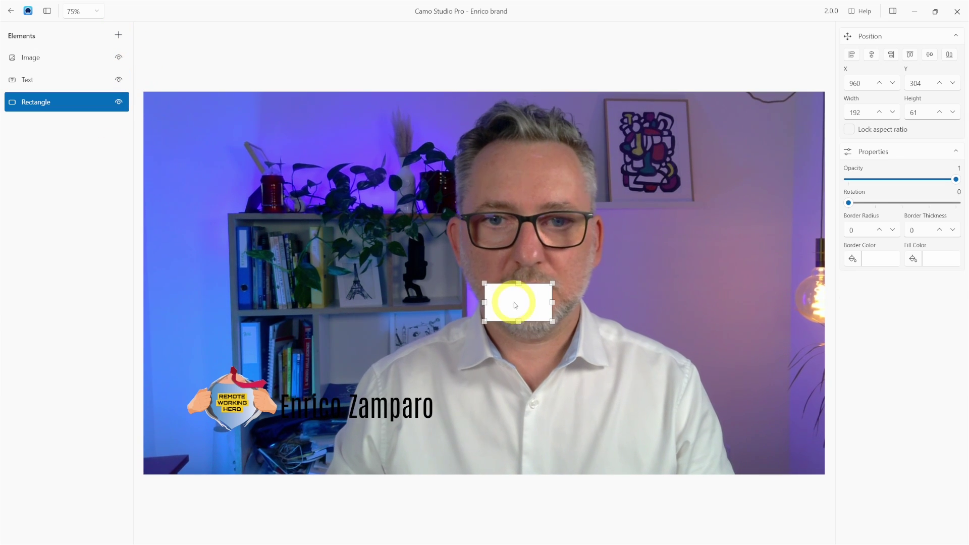
click(913, 258)
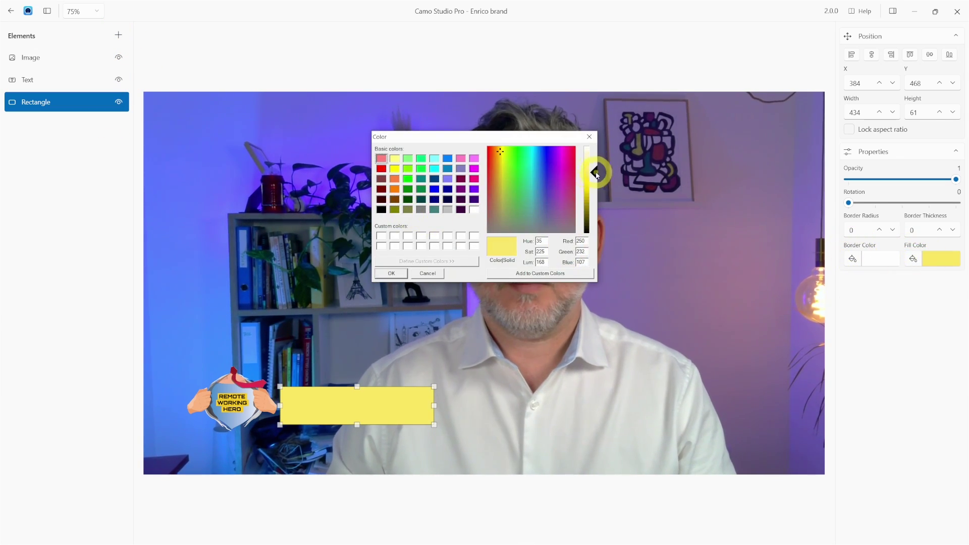
drag(596, 173, 595, 192)
click(391, 273)
drag(39, 92, 38, 80)
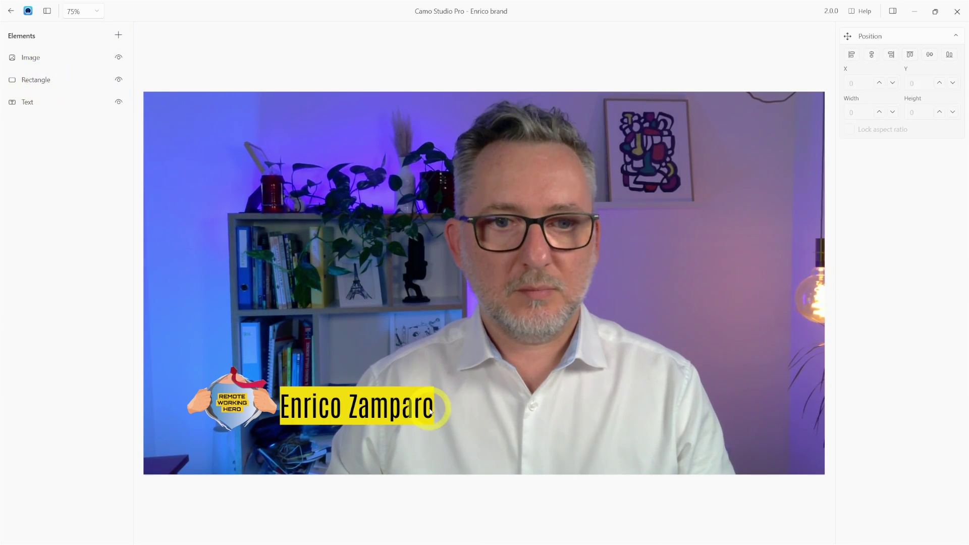
- Extend the yellow rectangle toward the logo, shift the elements closer to the lower-left corner, and stack the rectangle behind the logo
click(35, 79)
drag(435, 405, 451, 406)
drag(280, 405, 218, 416)
drag(311, 396, 304, 415)
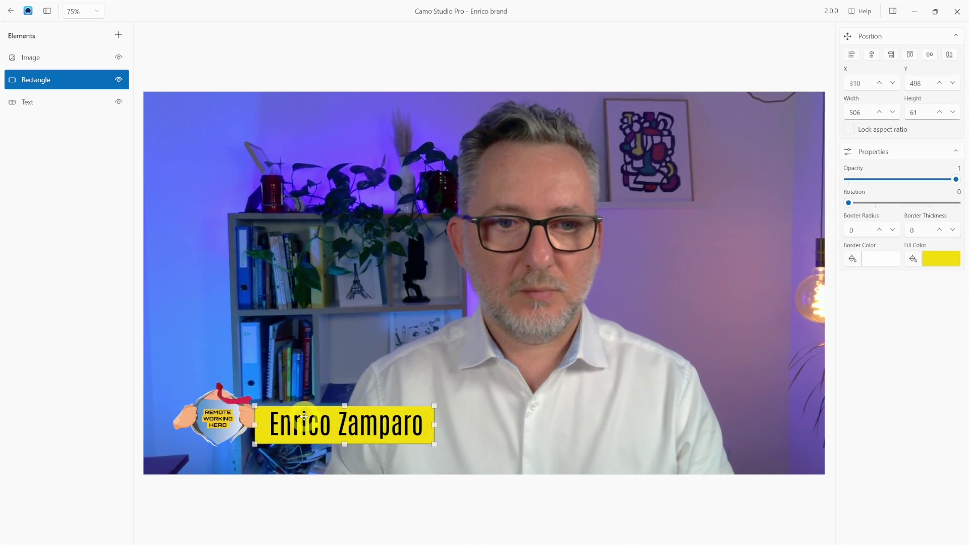
drag(79, 85, 75, 56)
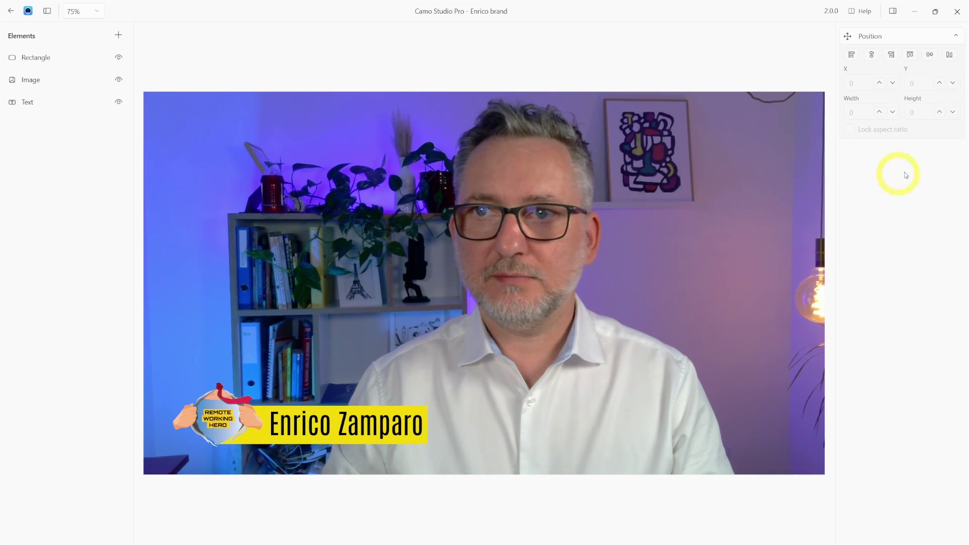
- Select the name text and the yellow rectangle in turn, and try out the rectangle's opacity
click(340, 429)
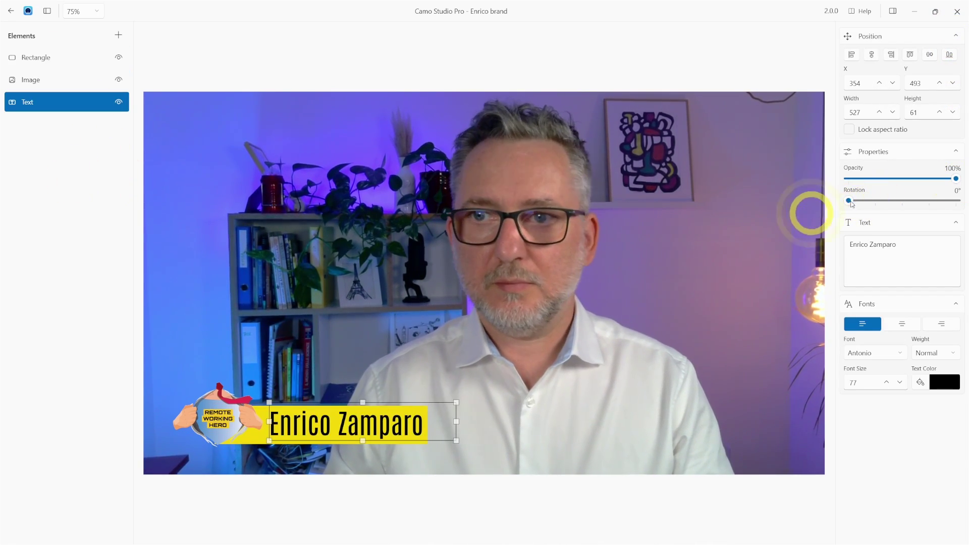
click(38, 60)
click(938, 179)
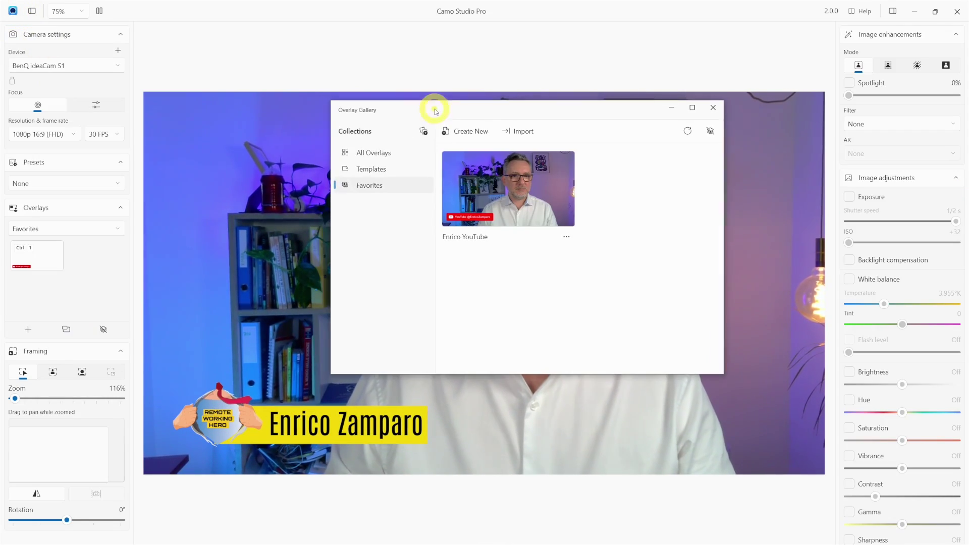
- Leave the Overlay Gallery, show only the Favorites overlays and try the YouTube overlay on the video
click(705, 244)
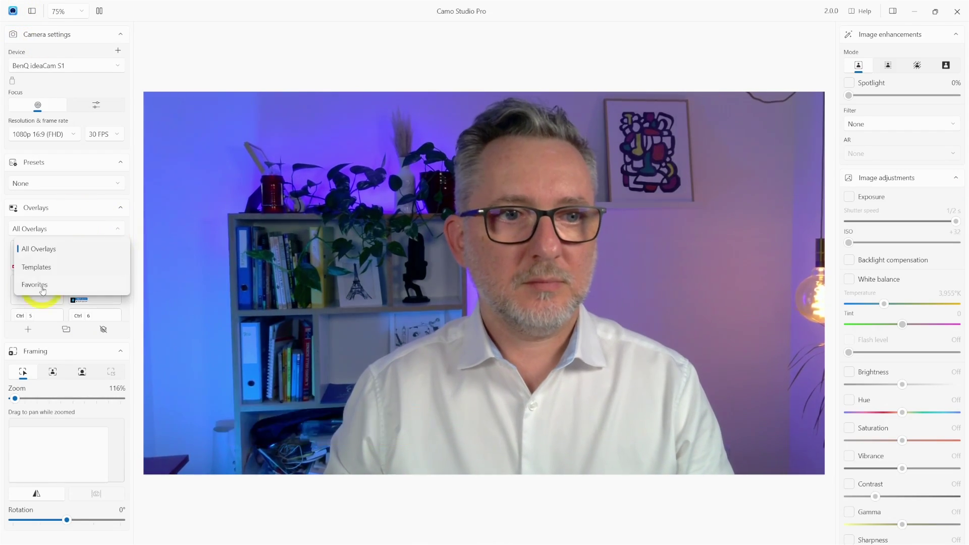
click(34, 285)
click(100, 255)
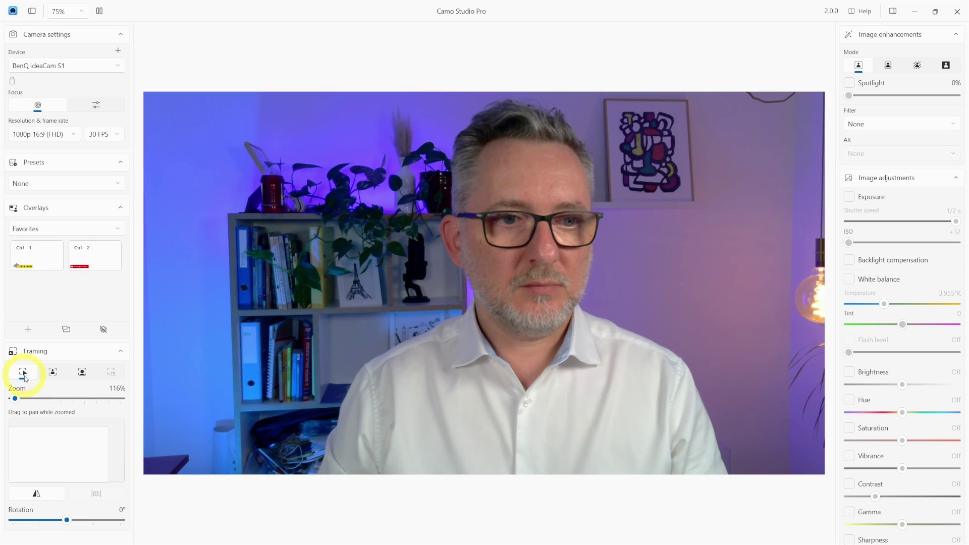
- Try manual framing by zooming to 198% and panning the picture, and try the Auto with zoom framing mode
drag(15, 398, 24, 399)
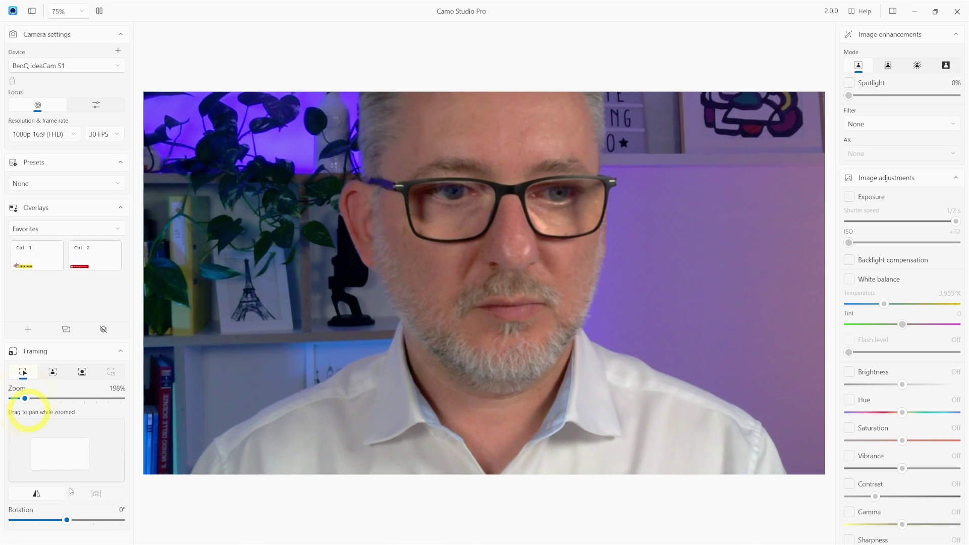
mouse_move(63, 462)
mouse_down()
mouse_move(61, 447)
mouse_move(100, 450)
mouse_move(48, 452)
mouse_up()
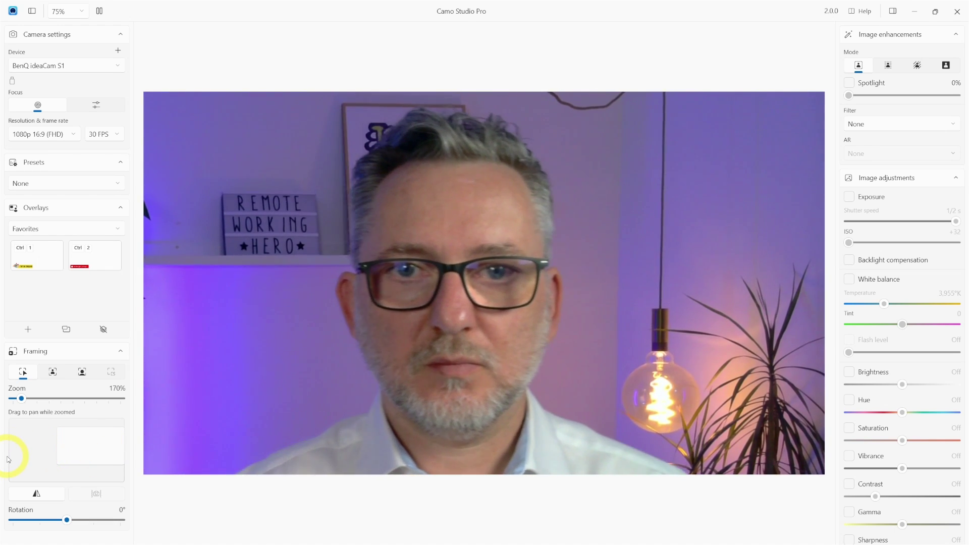
drag(21, 398, 21, 400)
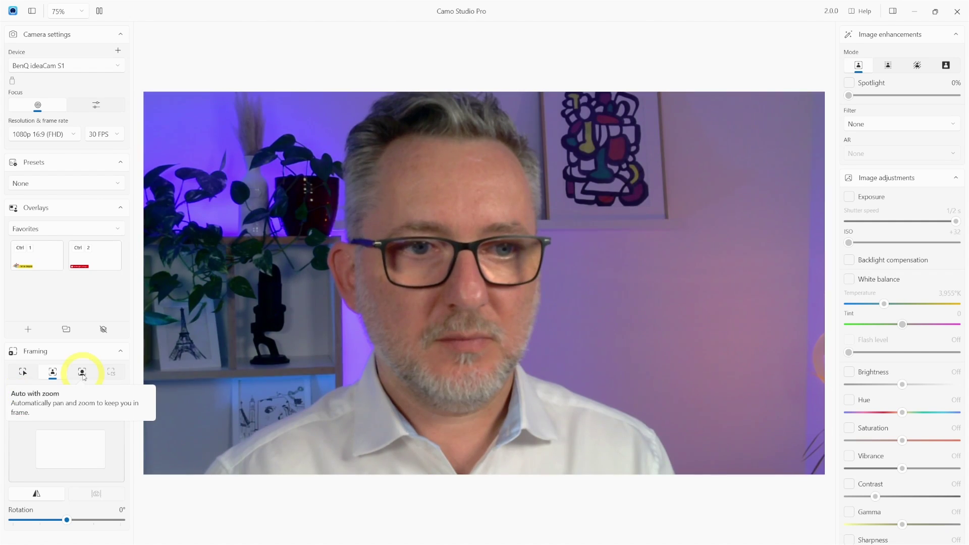
click(81, 372)
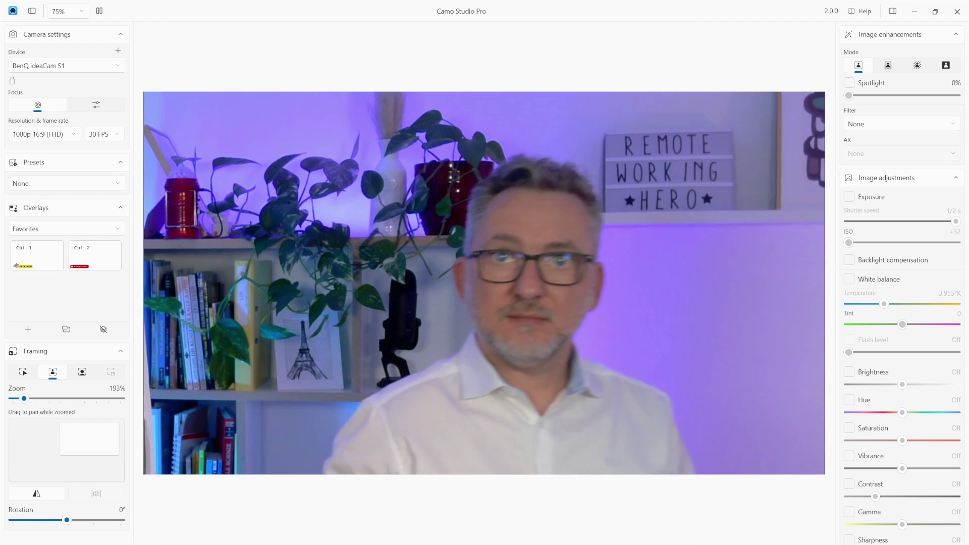
- Mirror the video horizontally and restore its original orientation
click(66, 496)
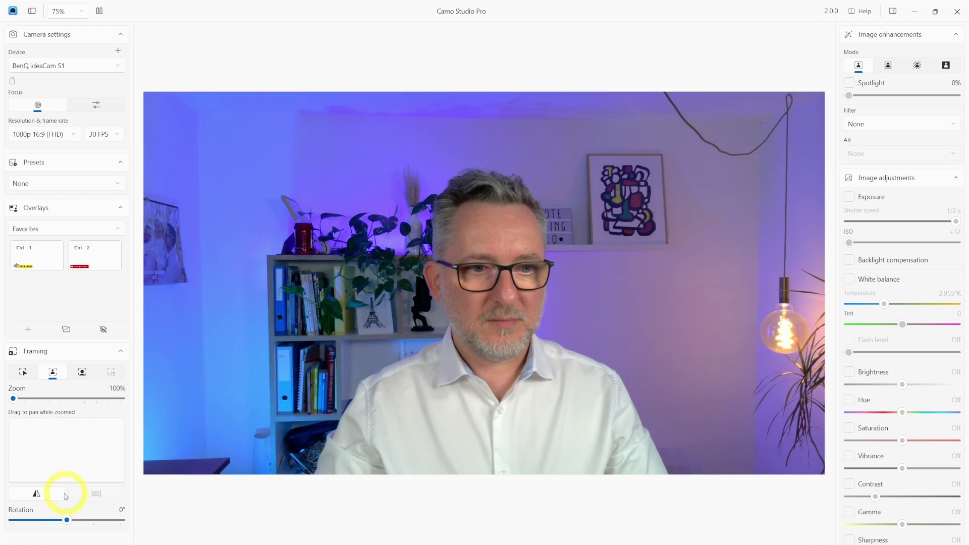
click(37, 494)
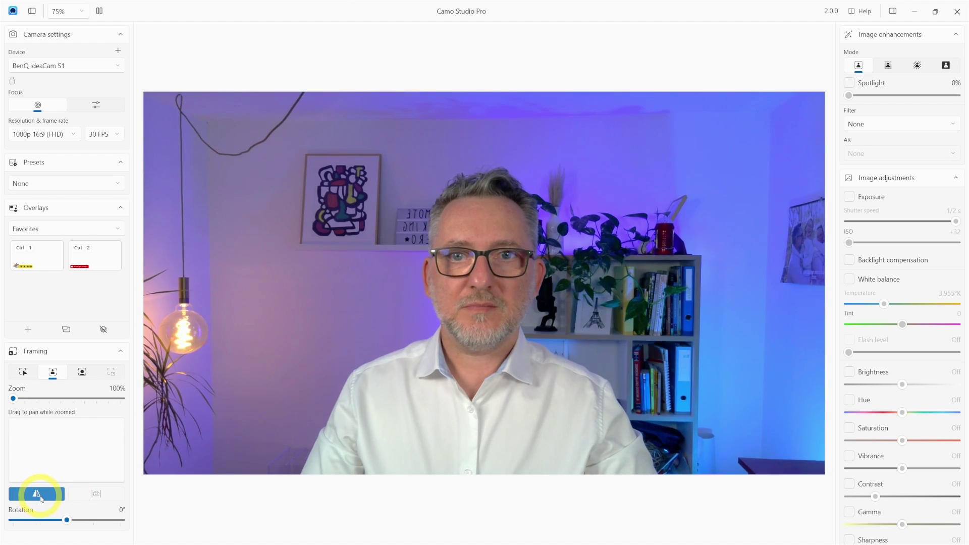
click(37, 495)
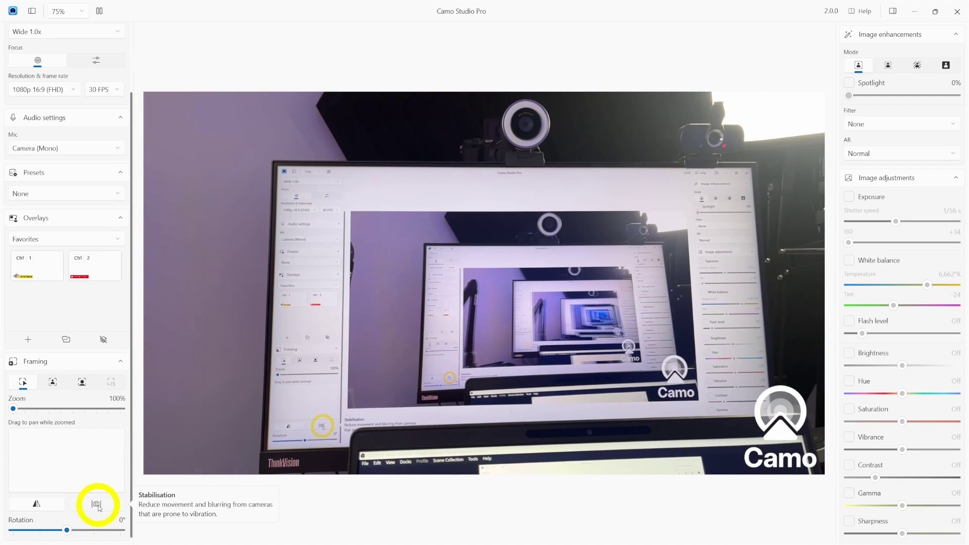
- Try out stabilisation on the phone camera and rotation on the webcam picture
click(98, 504)
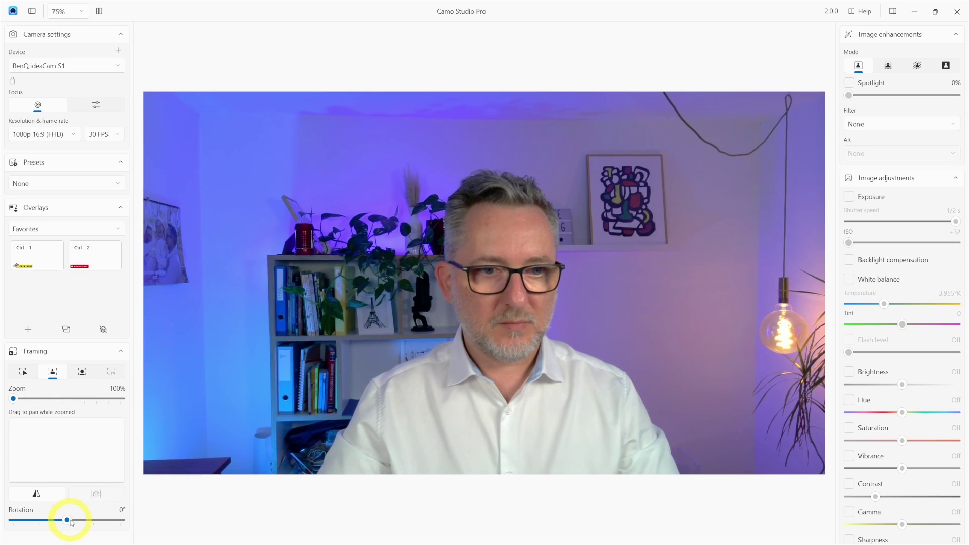
drag(76, 522, 115, 522)
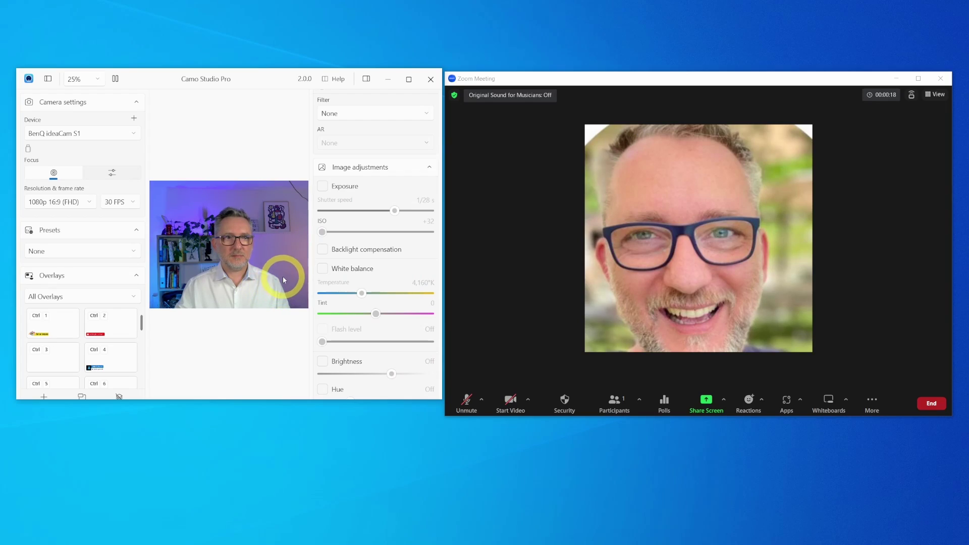
- Choose Camo as the camera in the Zoom meeting and try the YouTube and brand overlays on its video
click(529, 399)
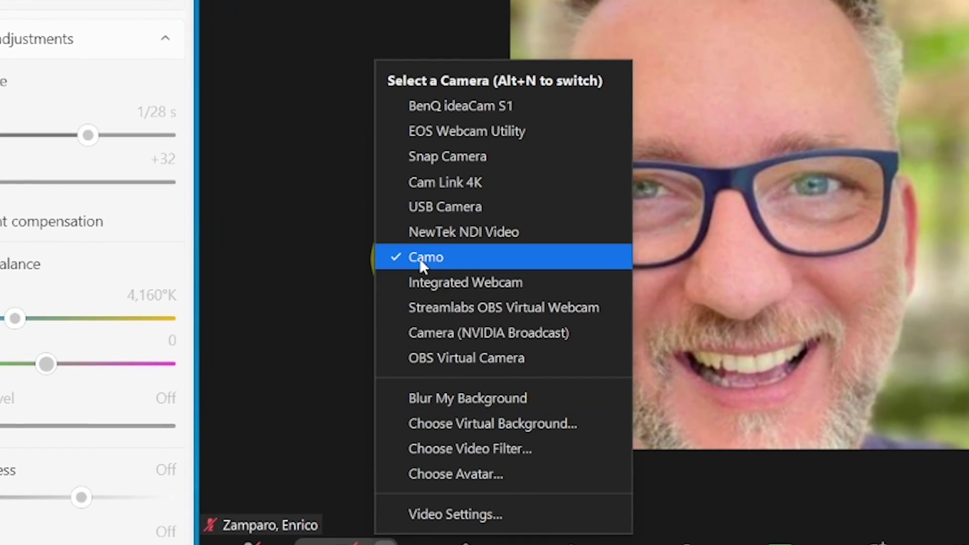
click(100, 329)
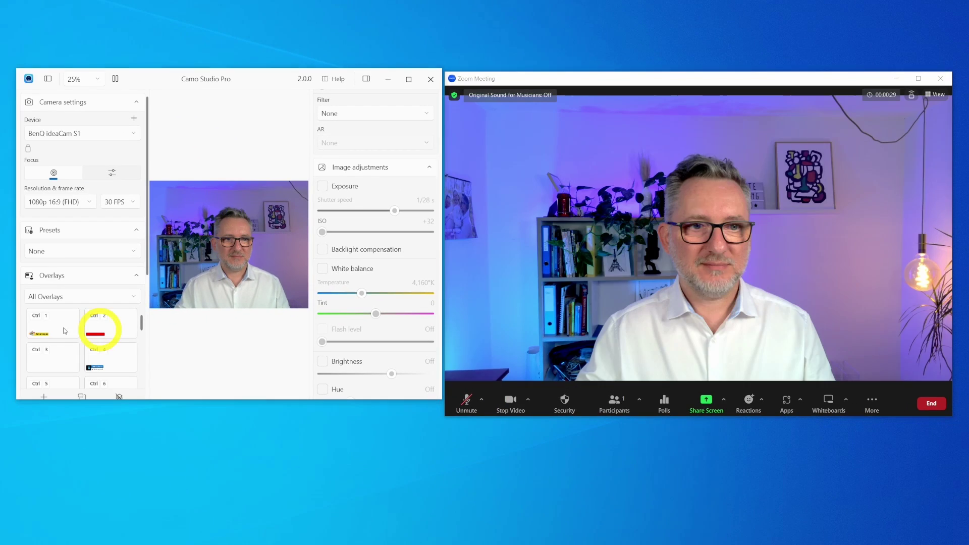
click(44, 330)
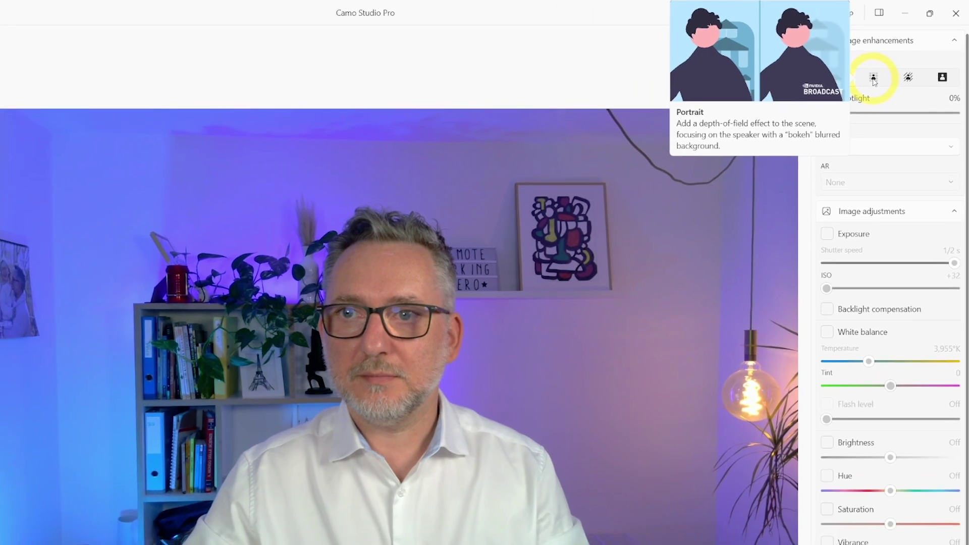
- Apply the Portrait enhancement mode and try weaker and stronger background blur, ending at a medium strength
click(840, 106)
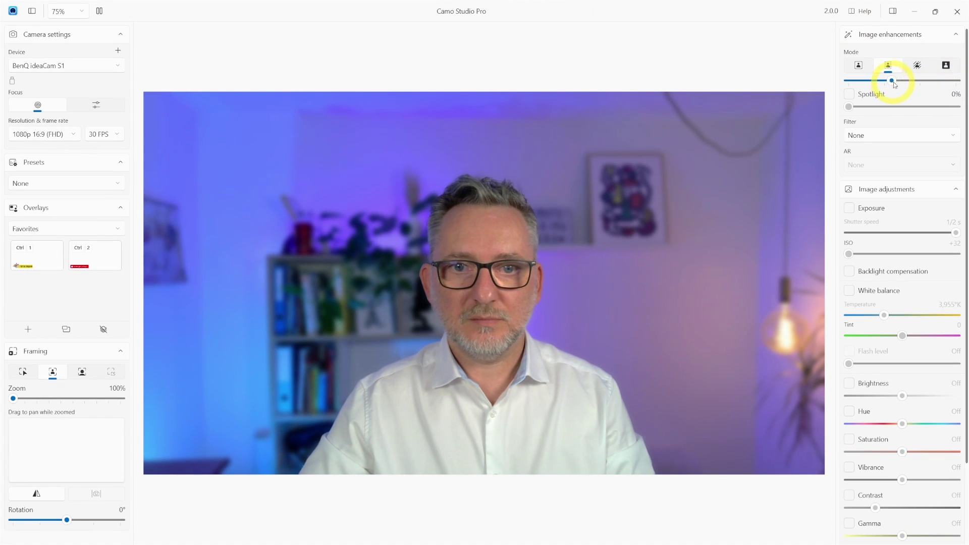
drag(870, 84, 850, 87)
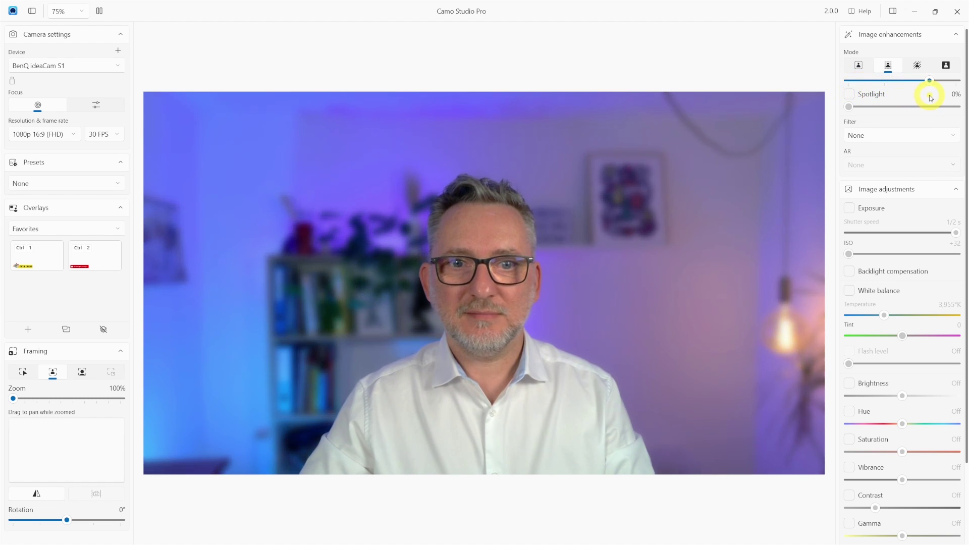
drag(922, 98, 878, 99)
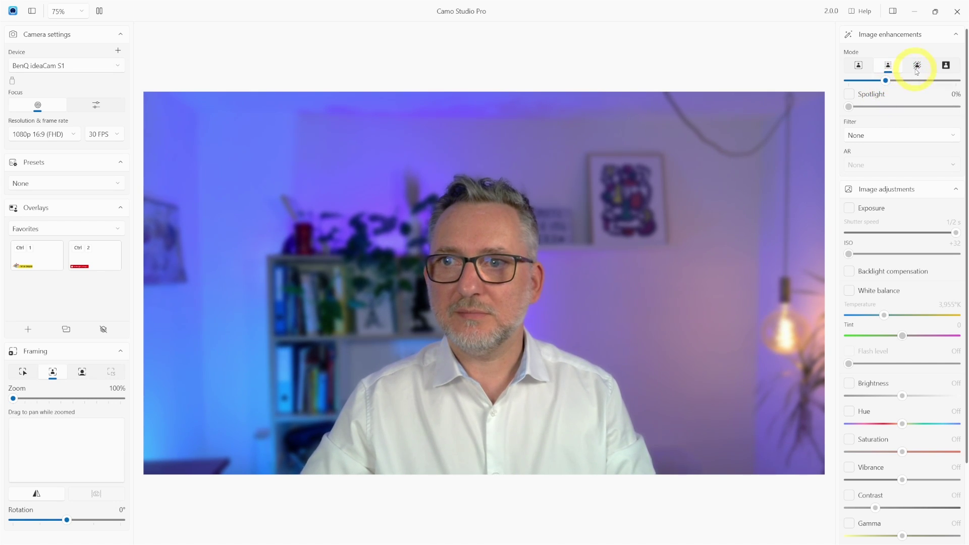
- Switch the image enhancement mode to Privacy Blur
mouse_move(917, 65)
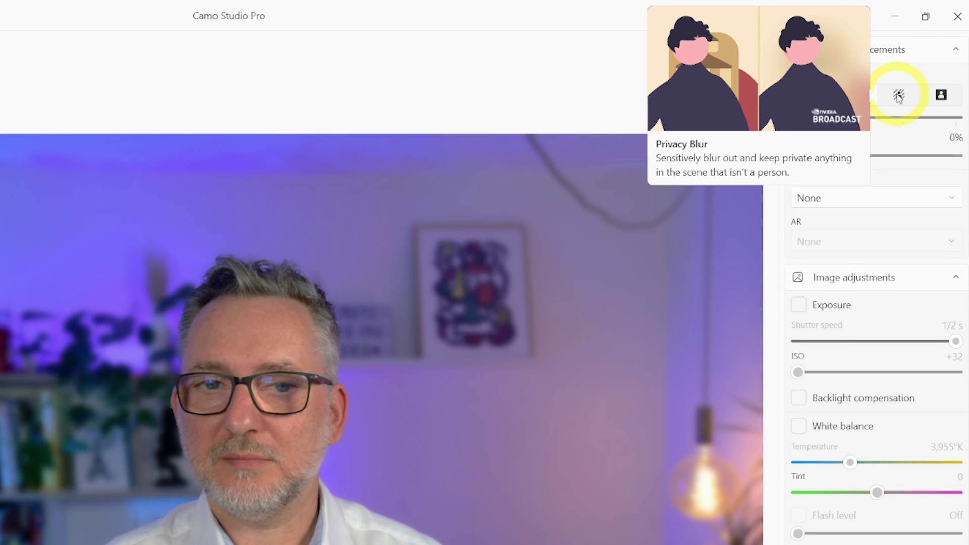
click(899, 96)
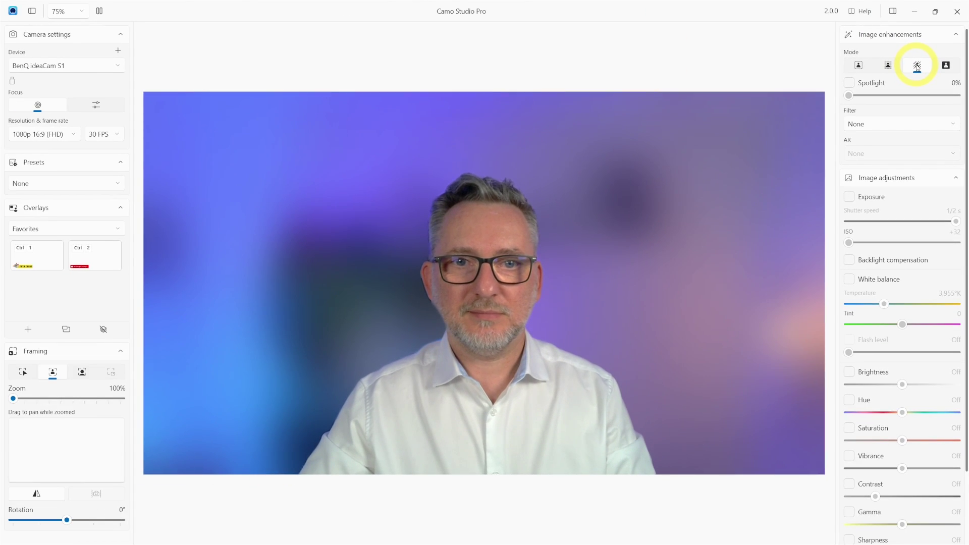
mouse_move(862, 98)
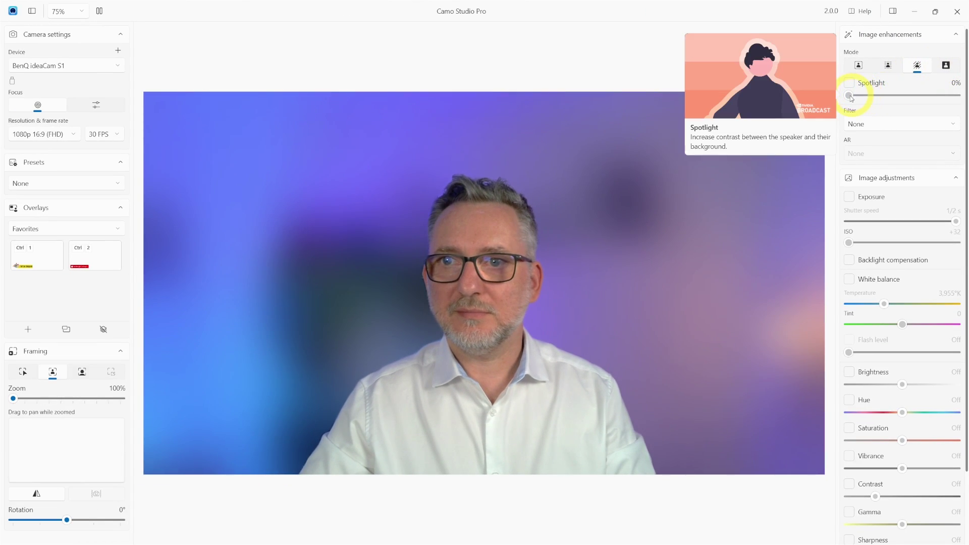
- Switch the image enhancement mode to Green Screen and try a custom yellow image background, clearing it again
mouse_move(946, 67)
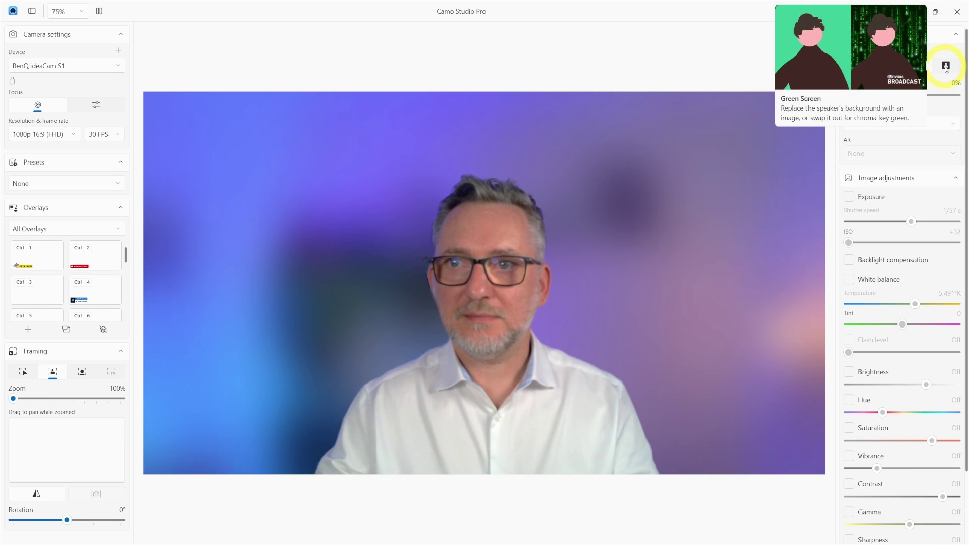
click(946, 65)
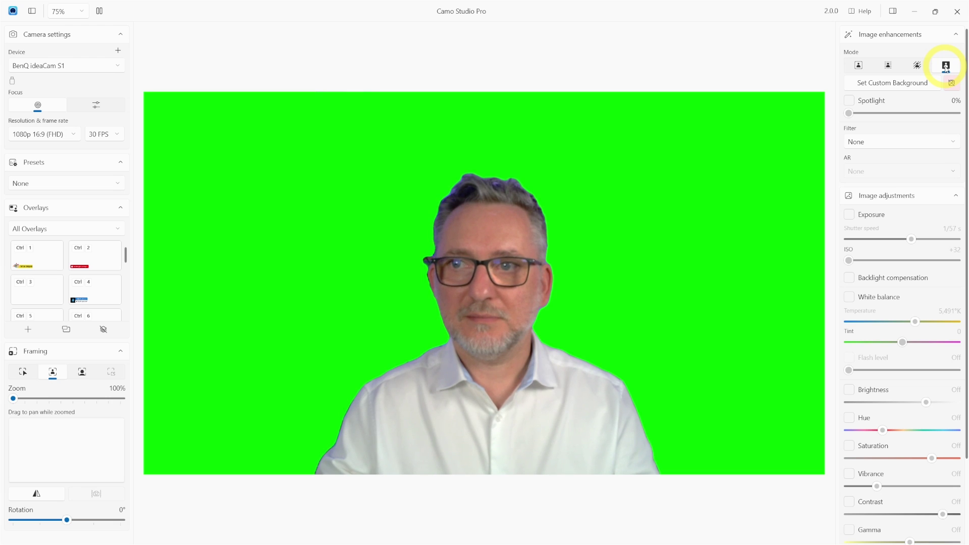
click(952, 83)
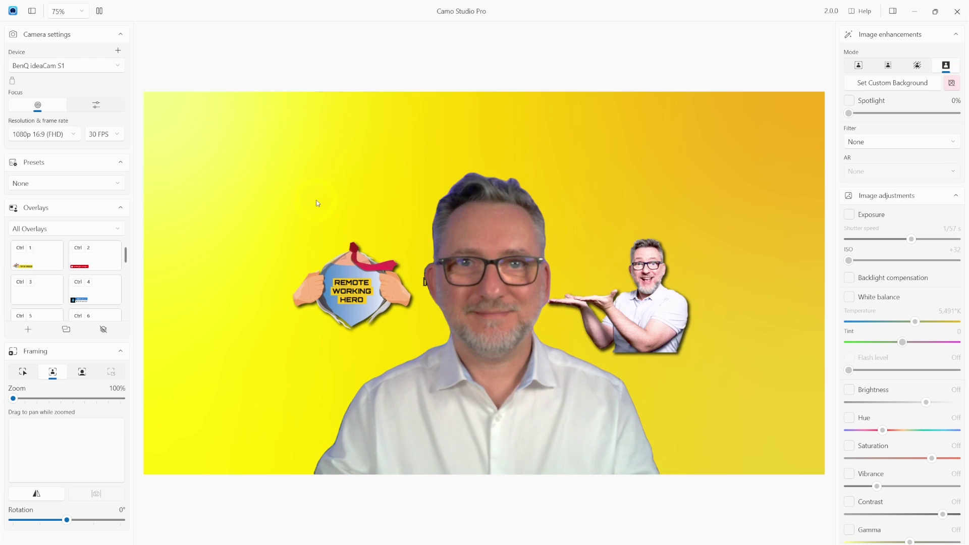
click(953, 85)
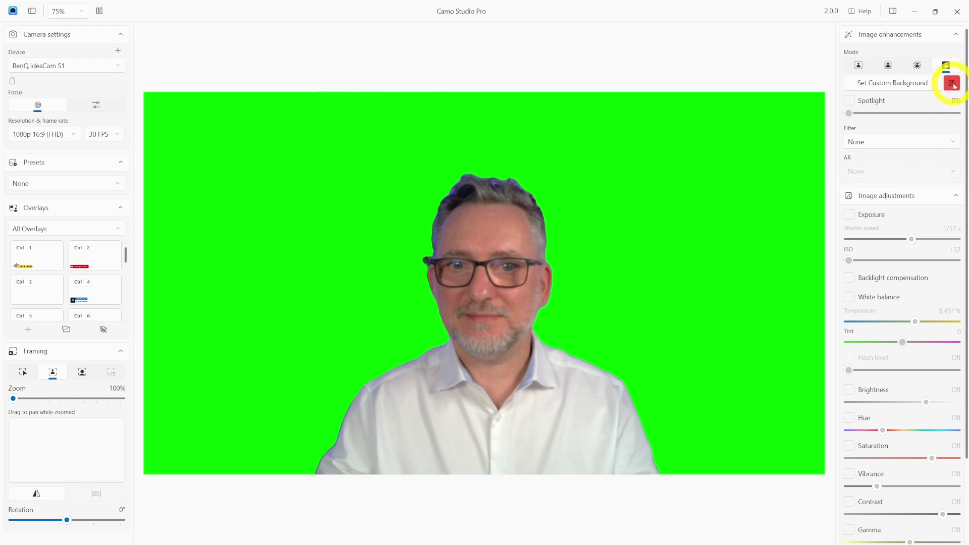
- Return the image enhancement mode to the standard unblurred picture and try out a stronger Spotlight effect
click(858, 65)
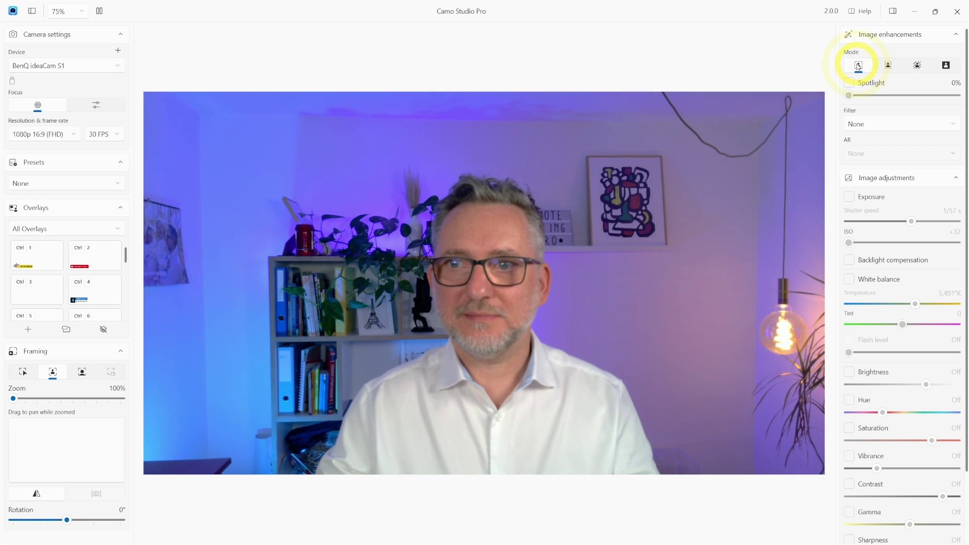
mouse_move(851, 85)
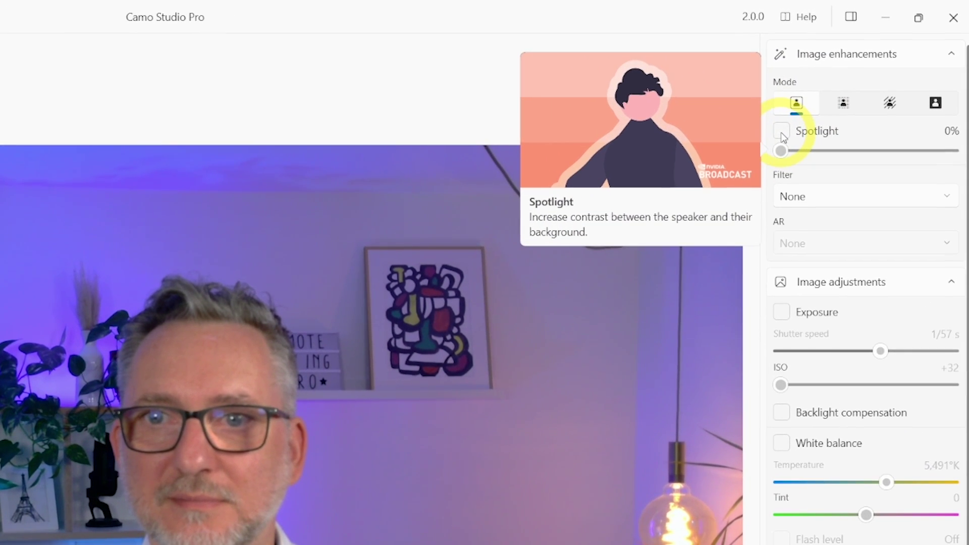
click(782, 133)
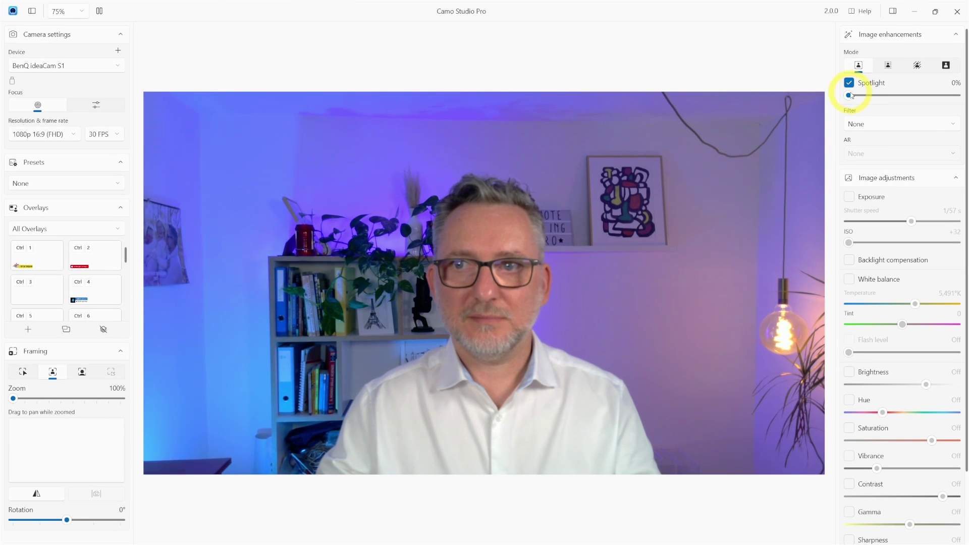
drag(855, 97, 904, 98)
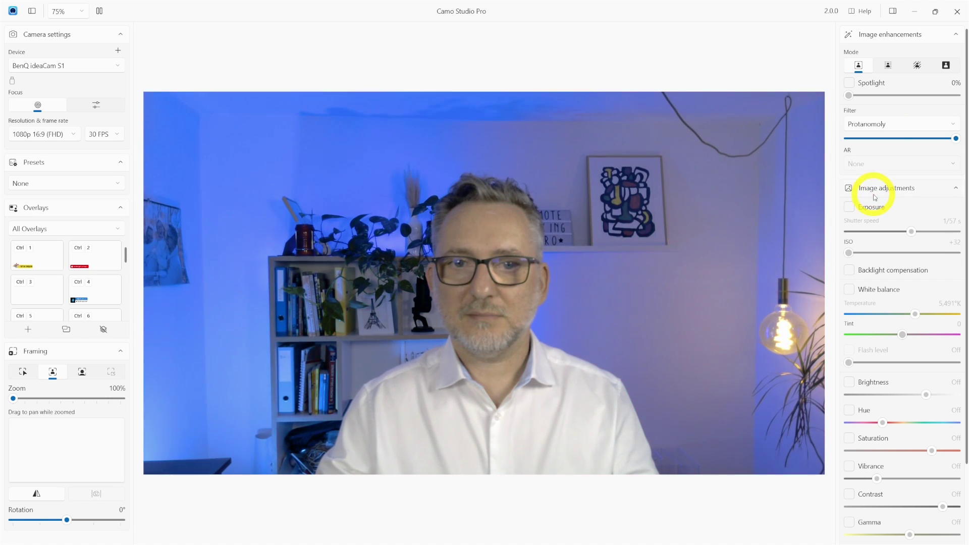
- Try the Deuteranomoly filter and browse the bundled filters in the Filter Gallery, ending with the filter set to None
click(887, 127)
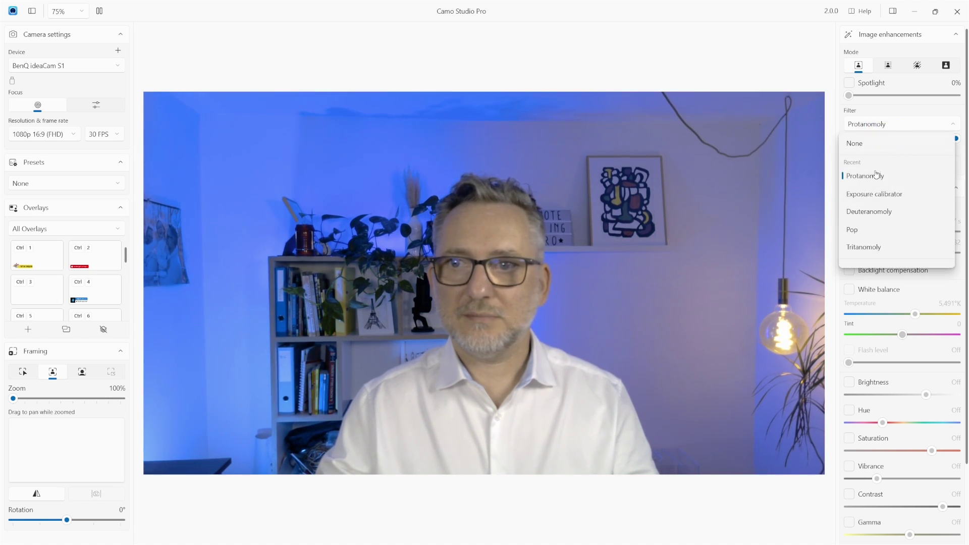
click(866, 213)
click(890, 131)
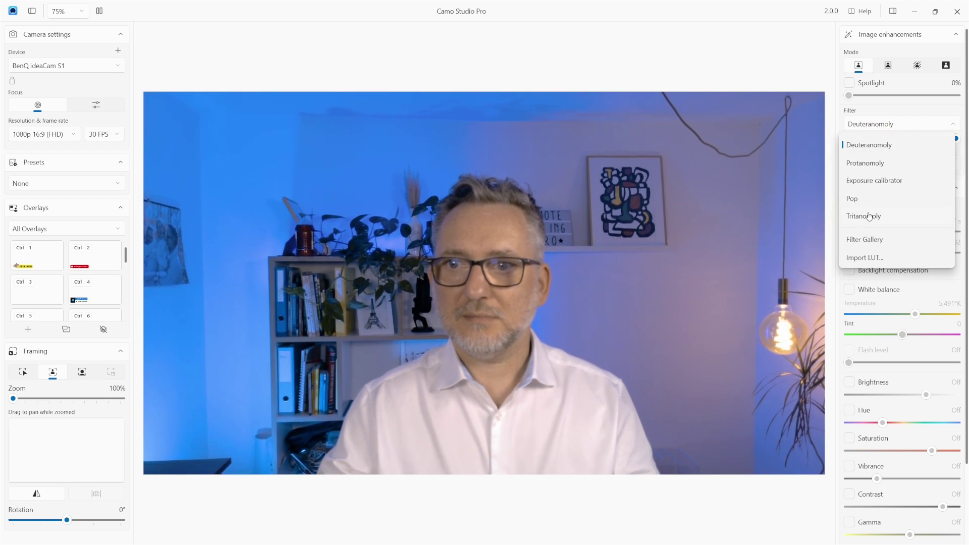
click(879, 244)
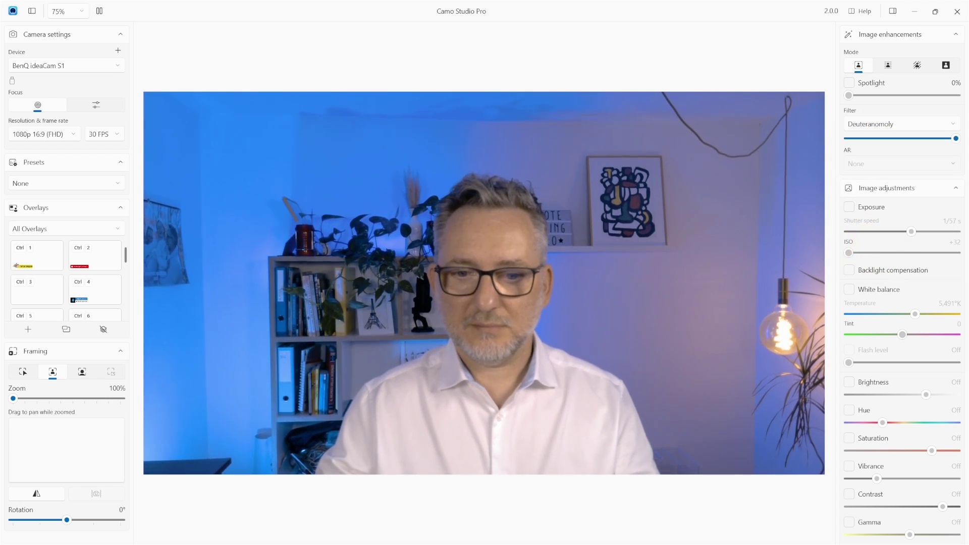
scroll(625, 212, down, 5)
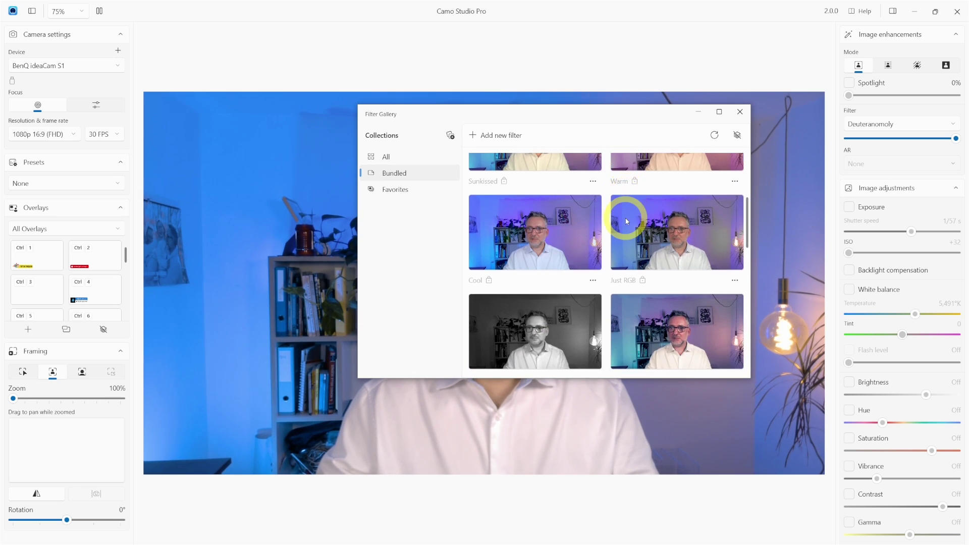
click(740, 112)
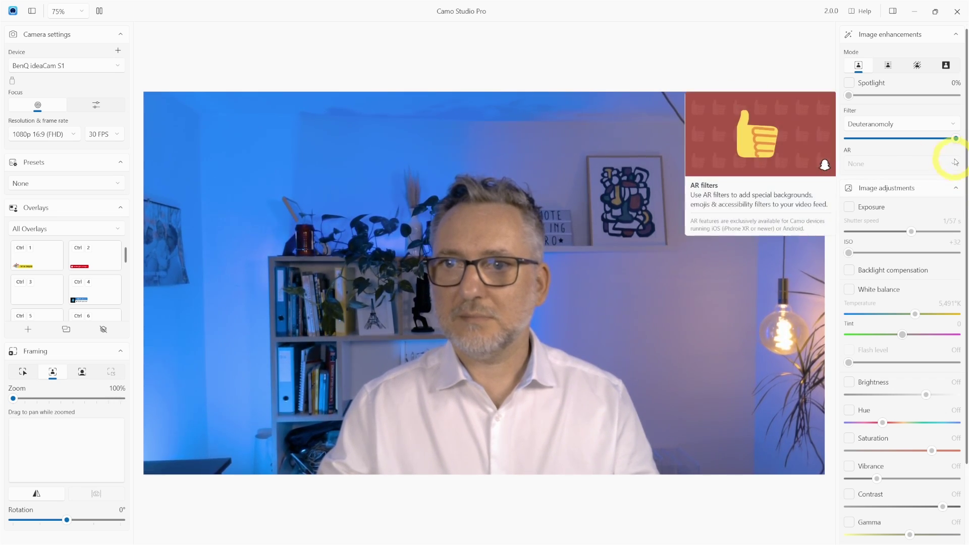
click(952, 123)
click(862, 268)
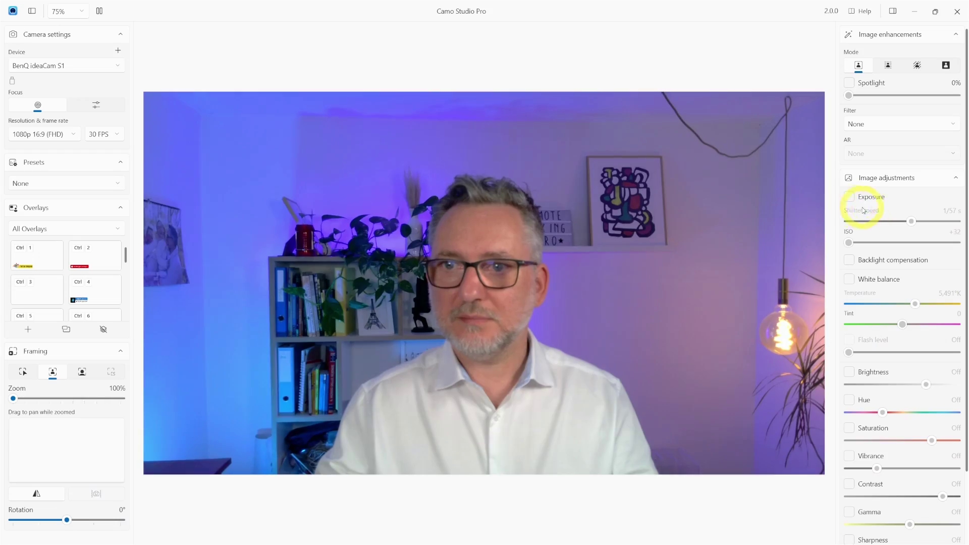
- Try manual exposure with a shutter speed of 1/28 s and turn it off again
click(849, 197)
drag(911, 221, 930, 223)
click(849, 196)
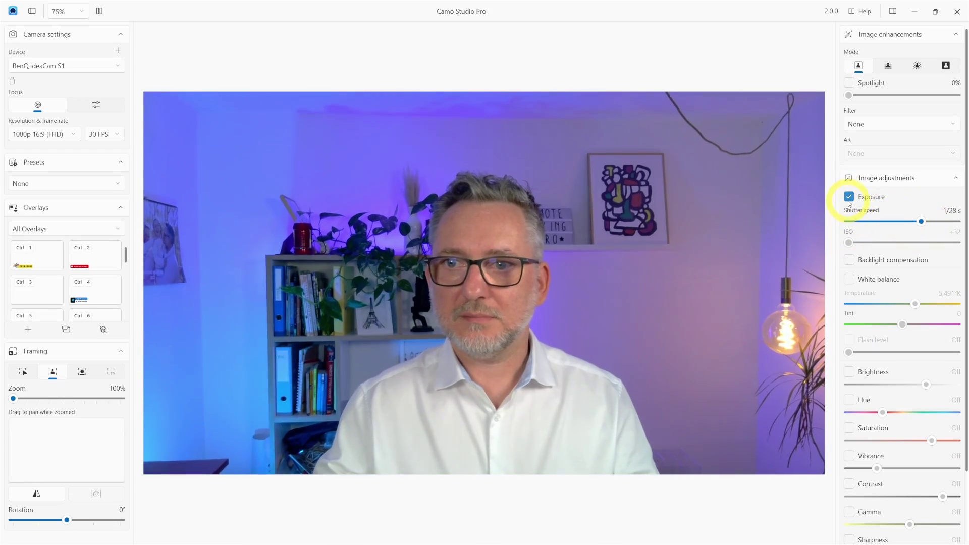
- Try backlight compensation and a manual white balance temperature, turning both off again
click(850, 260)
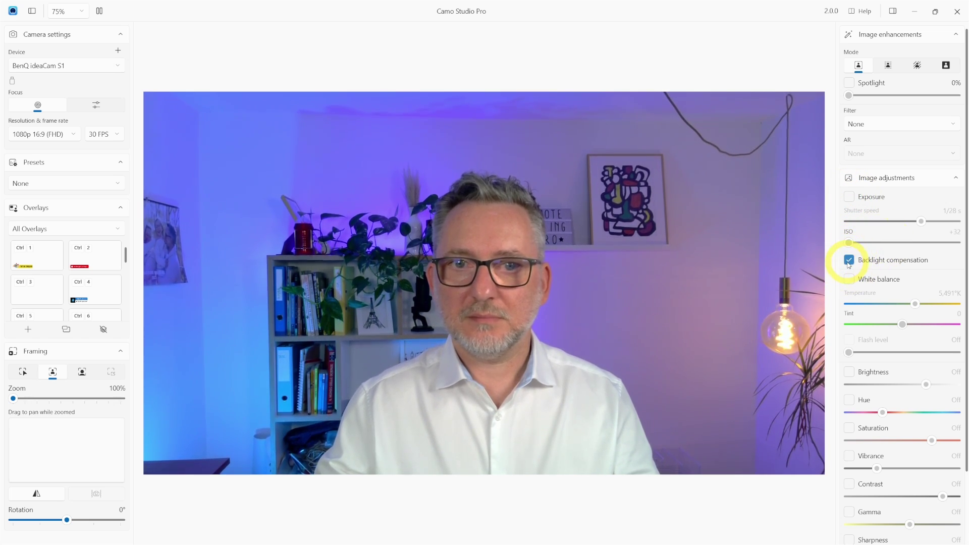
click(849, 261)
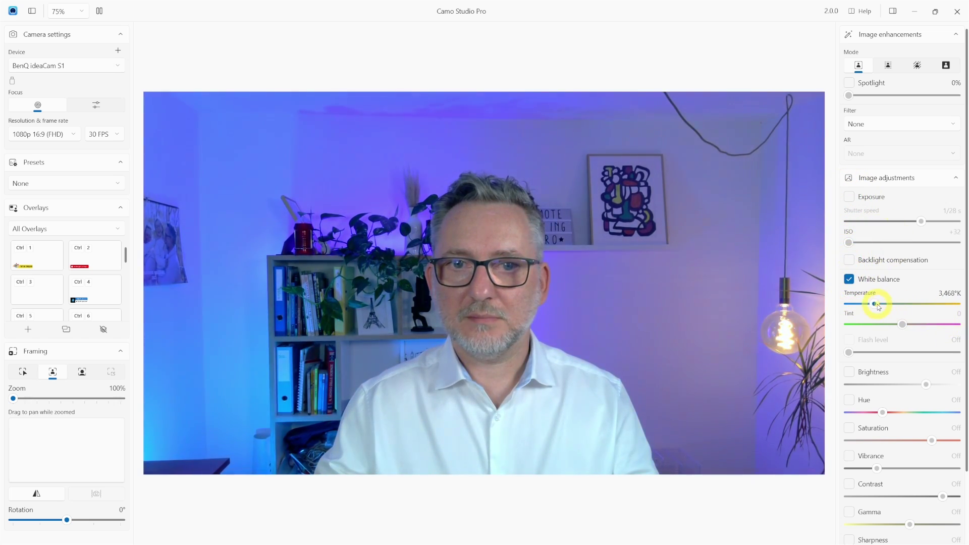
click(849, 279)
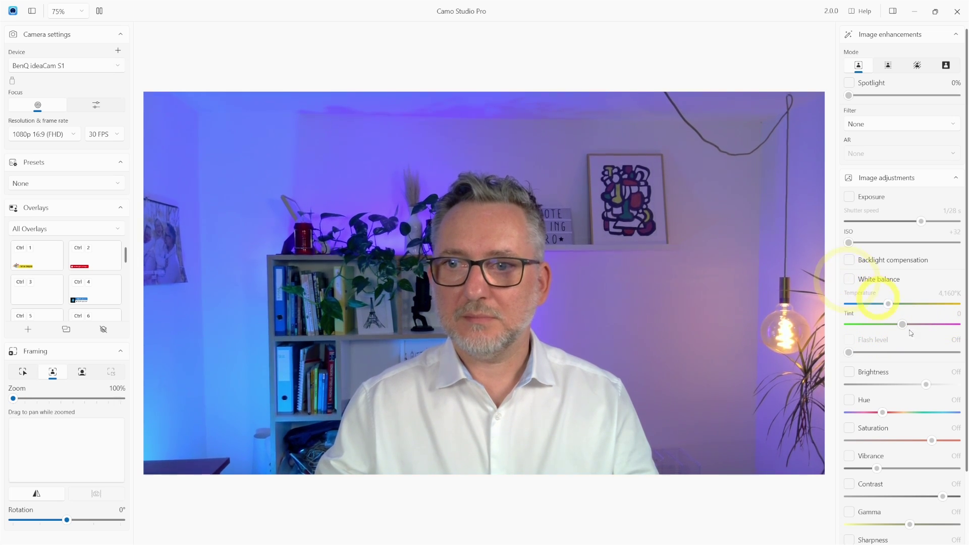
- Try a brightness of 30% and a shifted hue on the picture, turning both adjustments off again
click(850, 372)
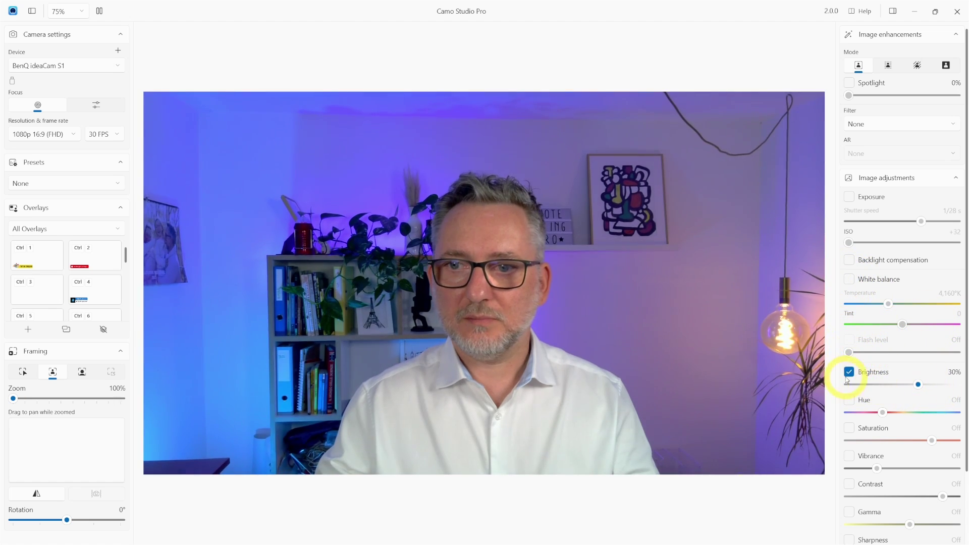
click(850, 400)
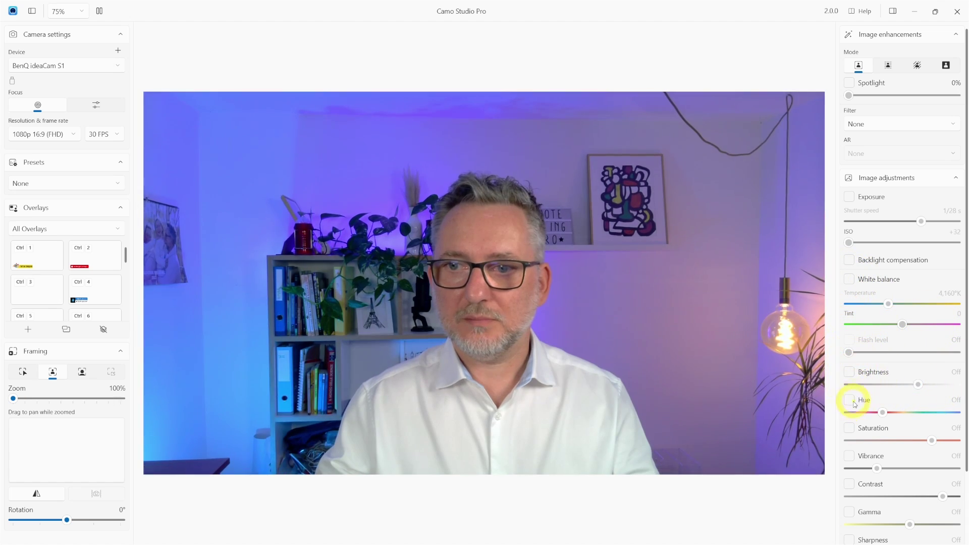
click(873, 412)
click(849, 400)
- Try a higher saturation on the picture and turn the adjustment off again
scroll(854, 404, down, 1)
scroll(853, 404, down, 2)
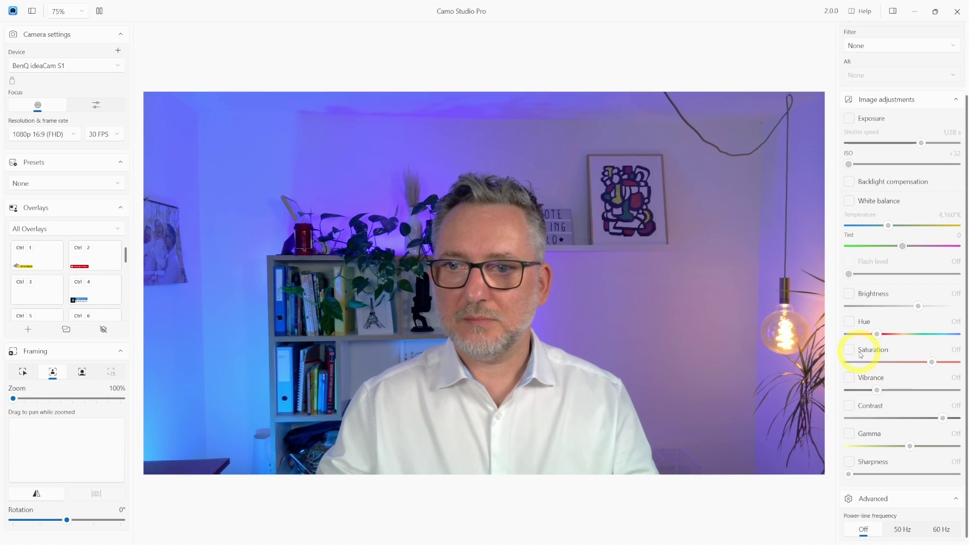
click(849, 350)
drag(932, 362, 954, 362)
click(849, 350)
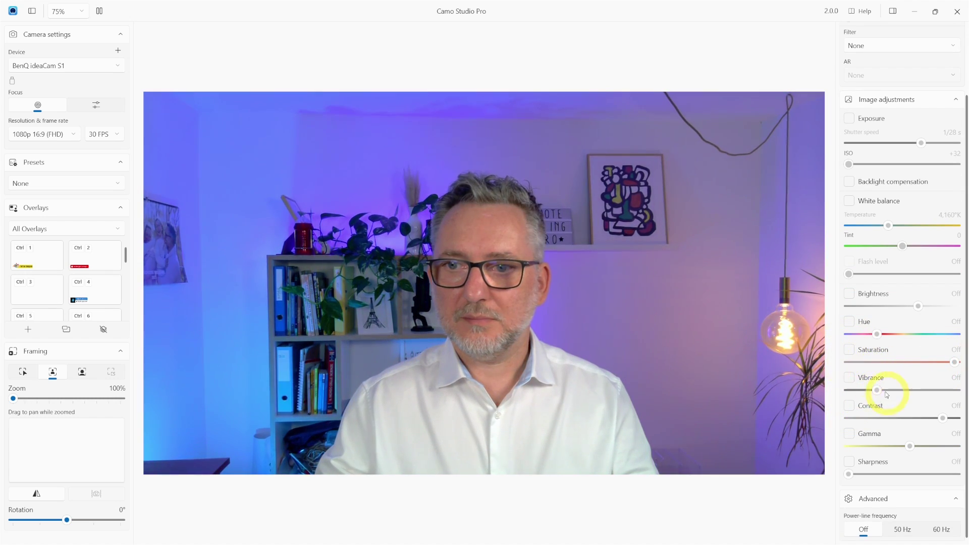
- Try high and low vibrance, ending at -0.63, and enable saturation with a value of 0
click(849, 377)
click(919, 390)
drag(920, 390, 868, 391)
click(850, 350)
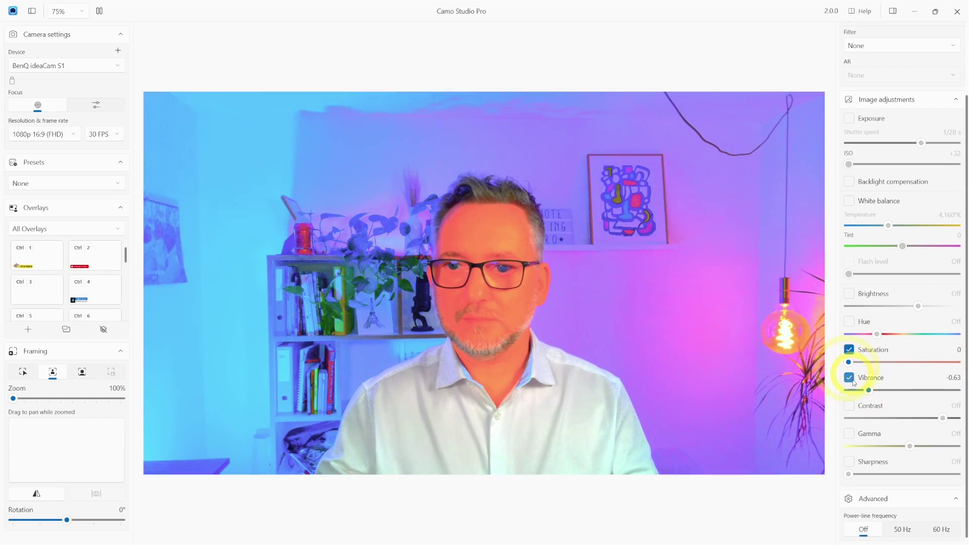